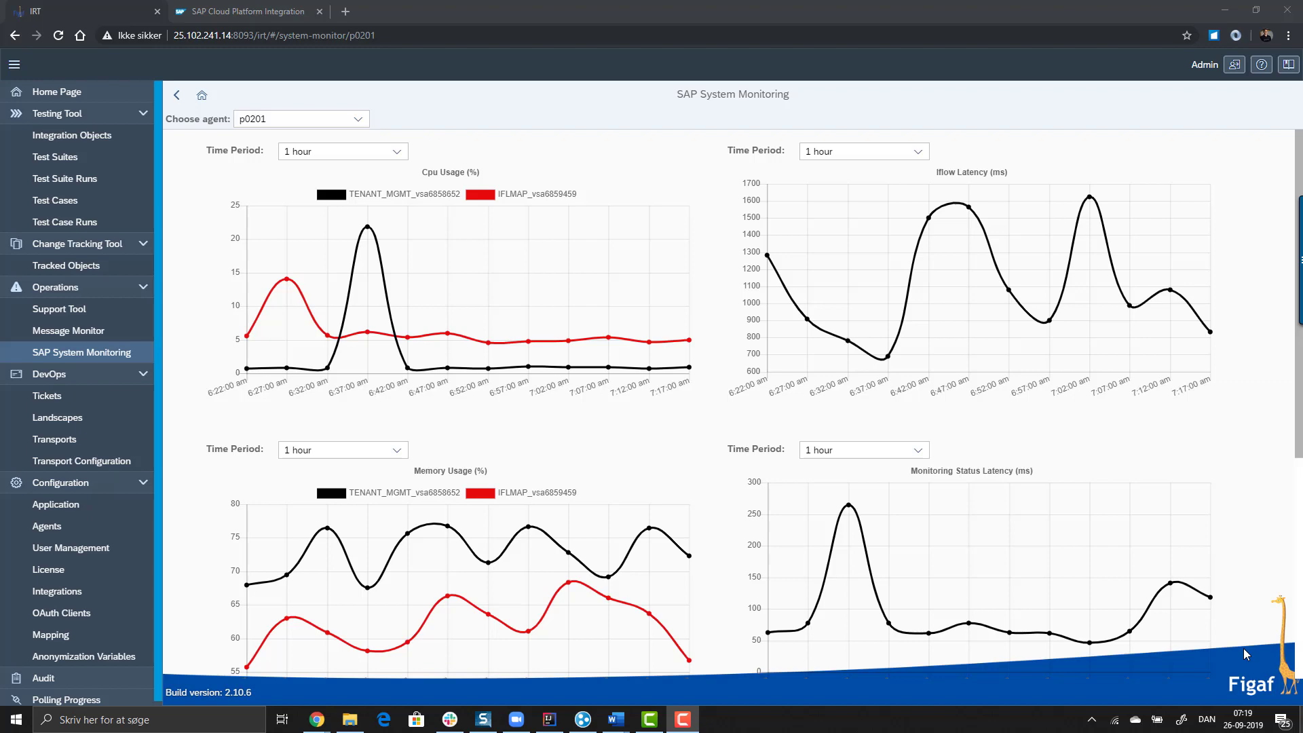
Scroll through agent p0201's 1-hour CPU, memory, latency and processed-message monitoring charts.
{"action": "scroll", "coordinate": [929, 549], "scroll_direction": "down", "scroll_amount": 3}
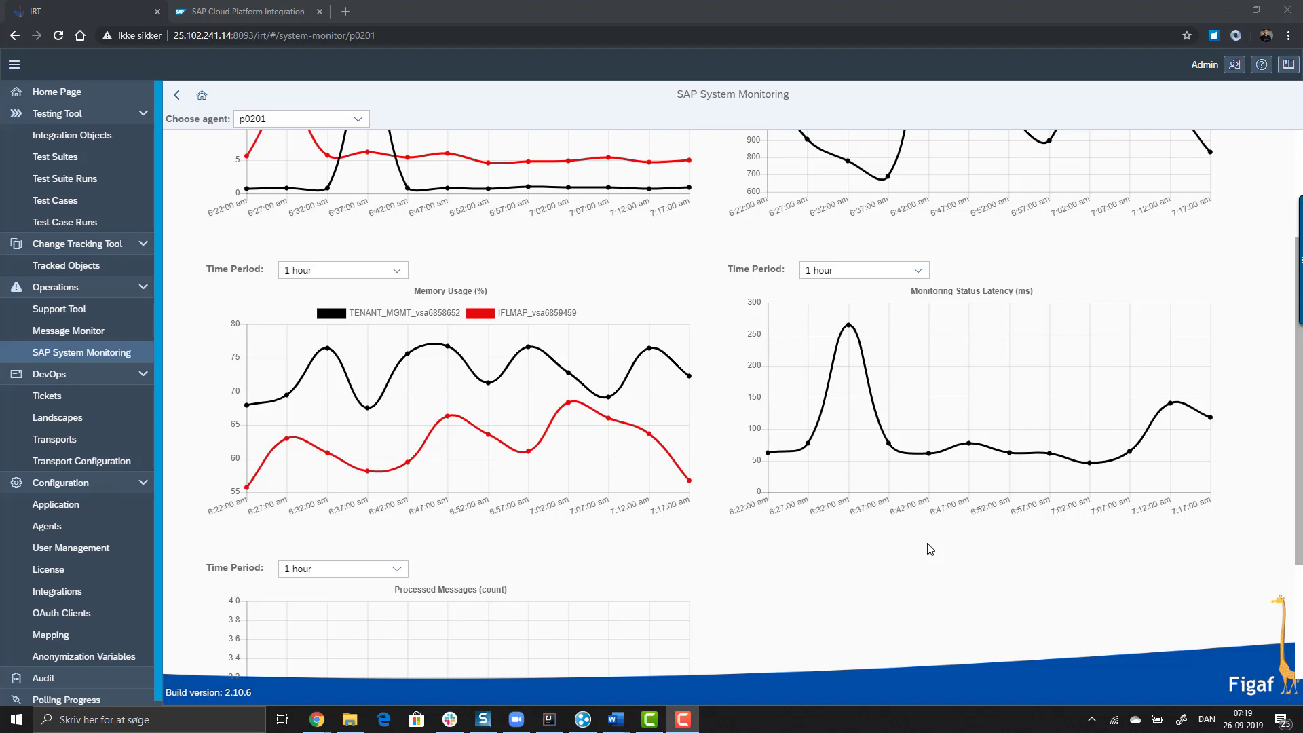
{"action": "scroll", "coordinate": [929, 548], "scroll_direction": "up", "scroll_amount": 3}
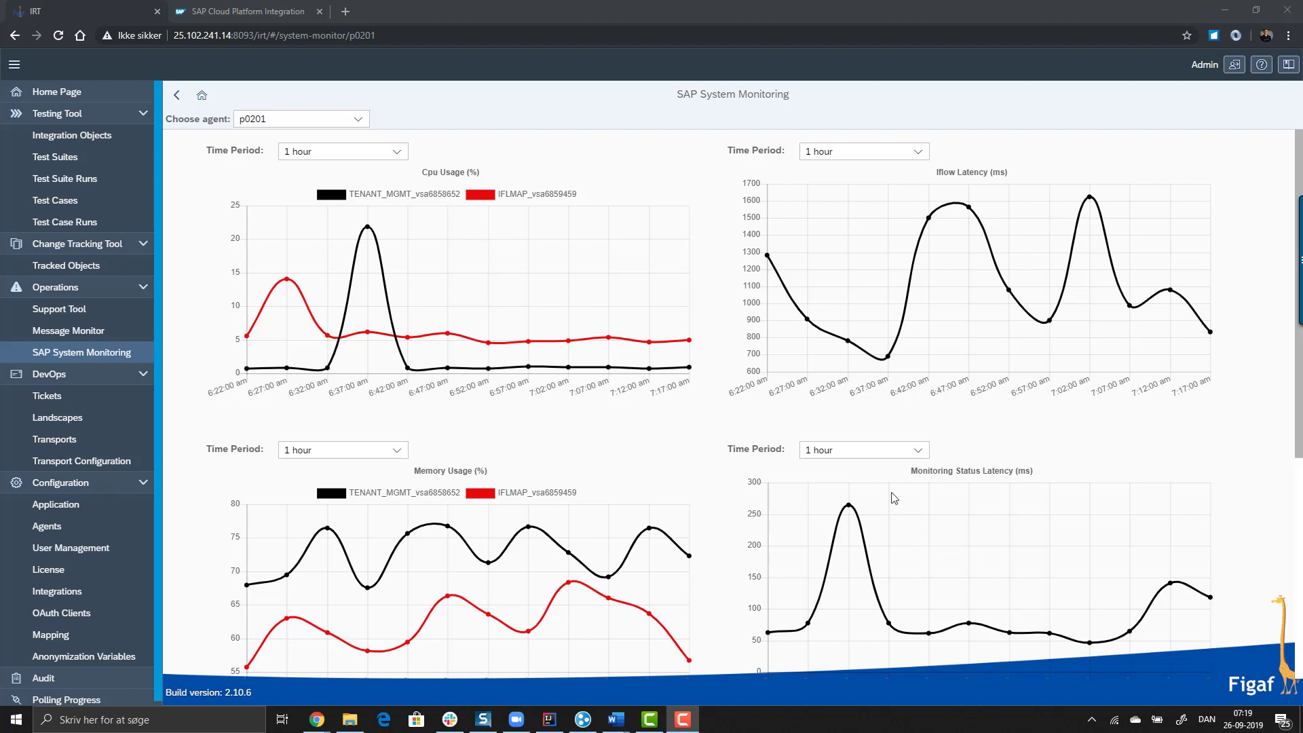
{"action": "scroll", "coordinate": [767, 318], "scroll_direction": "down", "scroll_amount": 3}
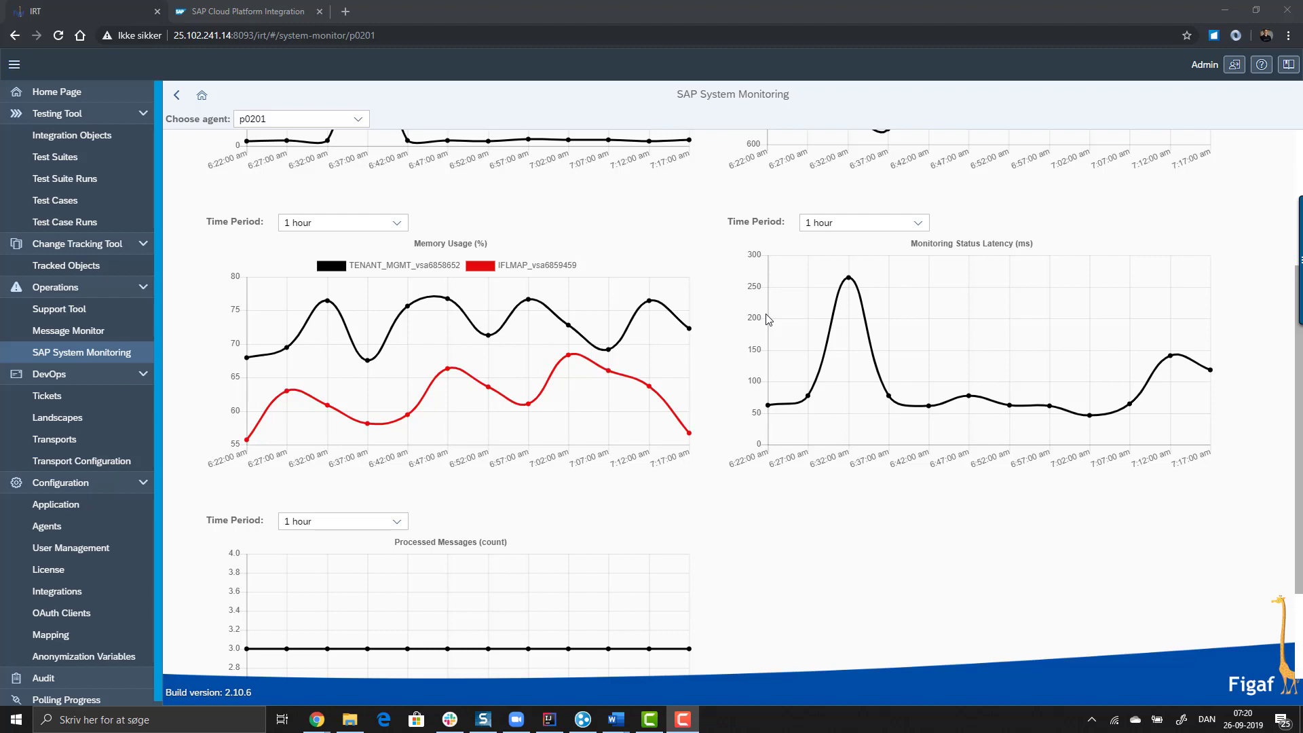
{"action": "scroll", "coordinate": [767, 318], "scroll_direction": "up", "scroll_amount": 3}
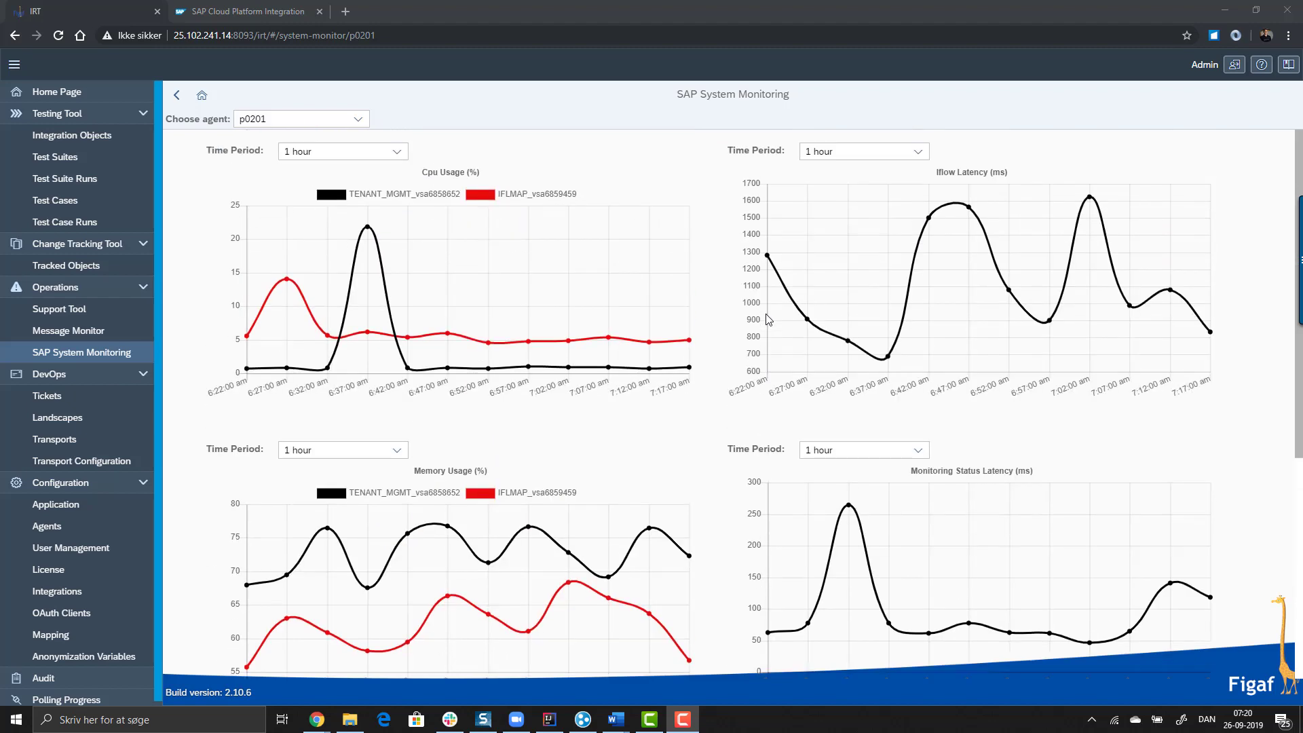
Go to Support Tool alerts and list agent p0201's consumers via Manage Consumers.
{"action": "left_click", "coordinate": [103, 316]}
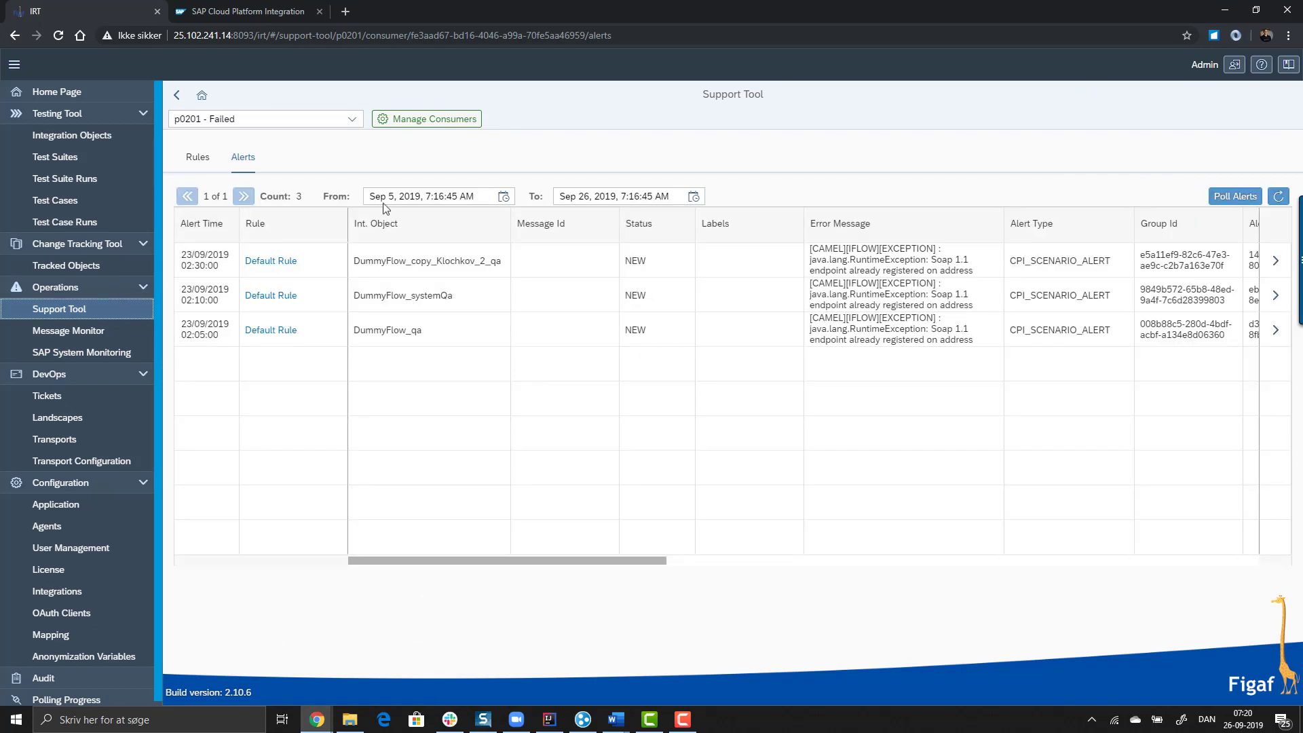
{"action": "left_click", "coordinate": [406, 122]}
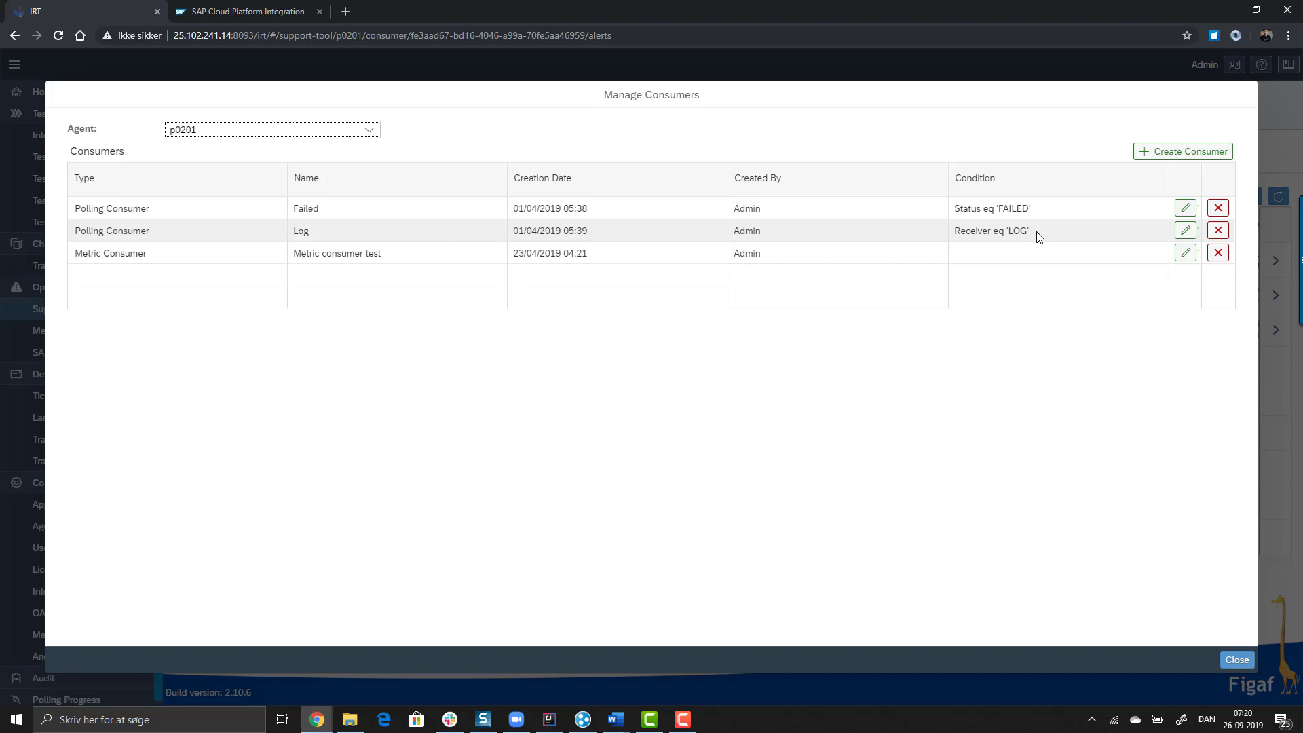
Inspect the Metric consumer test threshold rules without changes, then close the consumer windows.
{"action": "left_click", "coordinate": [1186, 255]}
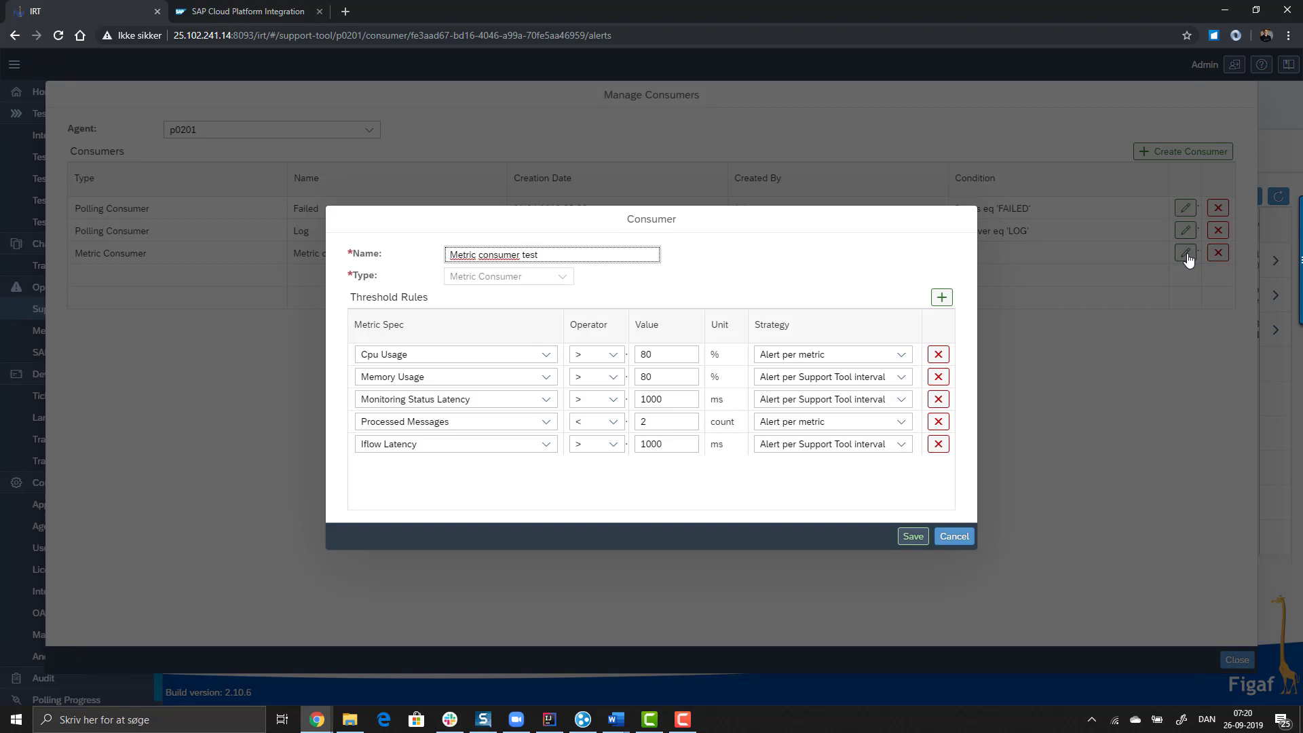
{"action": "key", "text": "Escape"}
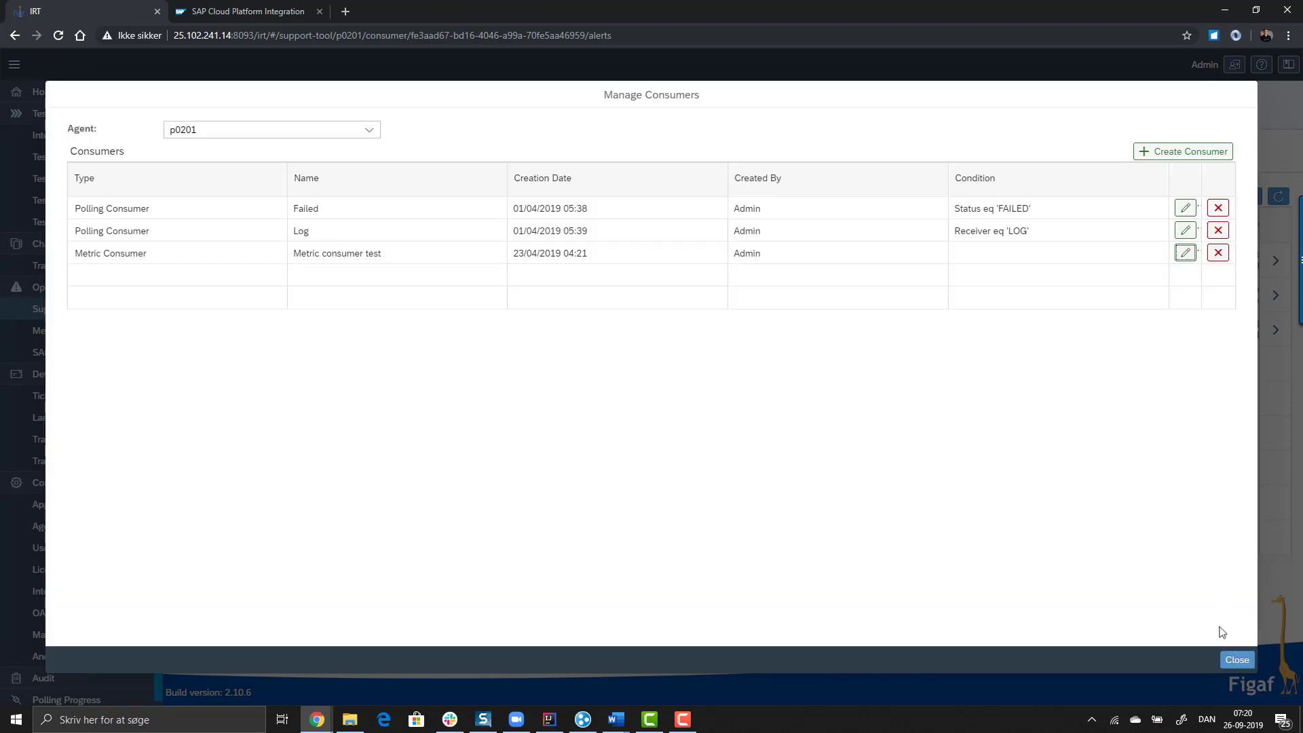
{"action": "left_click", "coordinate": [1235, 658]}
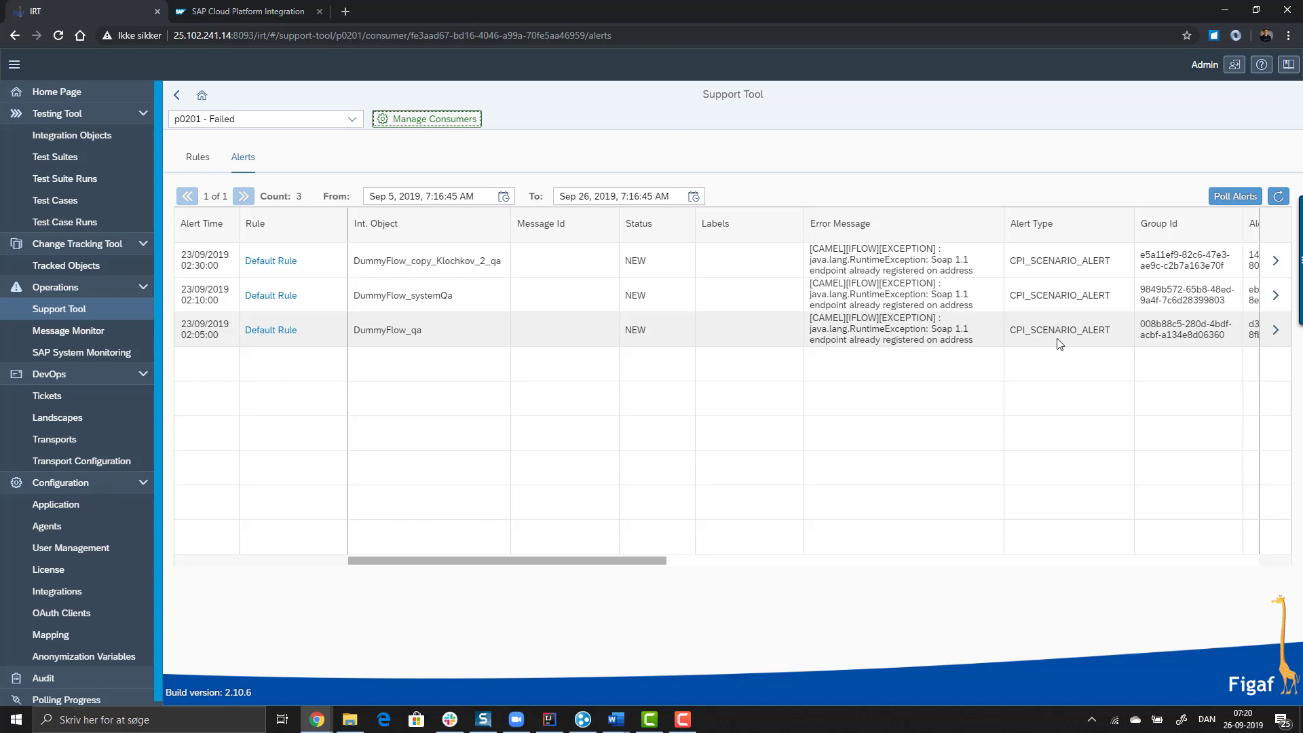
Open the first alert, select part of its XML, and add a rule prefilled from it.
{"action": "left_click", "coordinate": [1275, 262]}
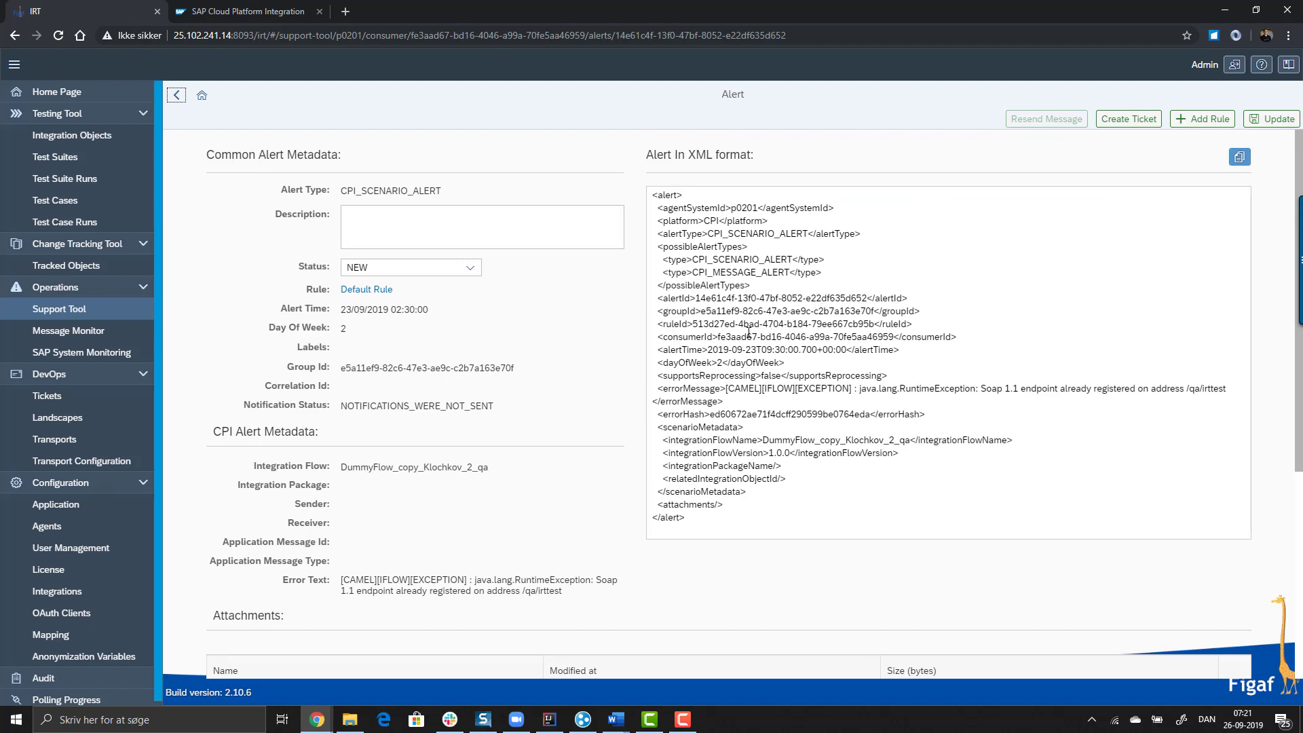
{"action": "left_click_drag", "start_coordinate": [697, 324], "coordinate": [836, 440]}
{"action": "scroll", "coordinate": [814, 474], "scroll_direction": "down", "scroll_amount": 2}
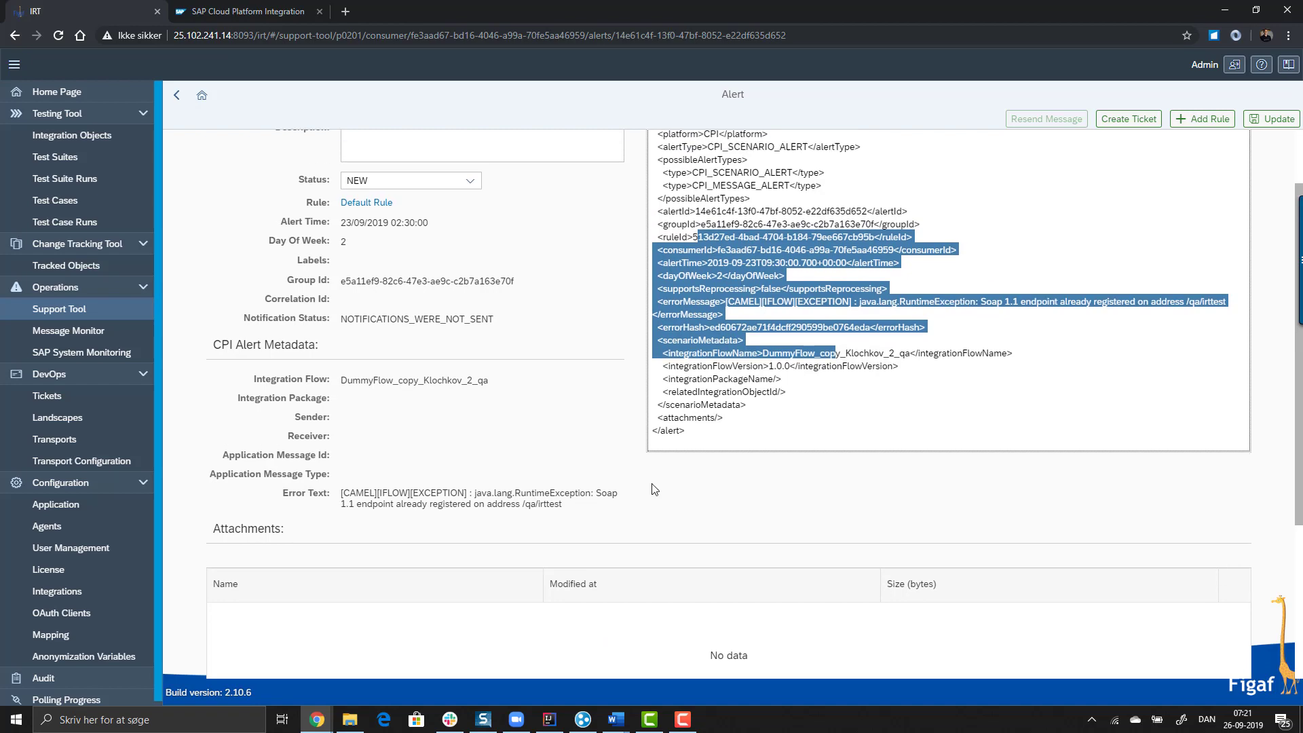
{"action": "scroll", "coordinate": [658, 482], "scroll_direction": "up", "scroll_amount": 2}
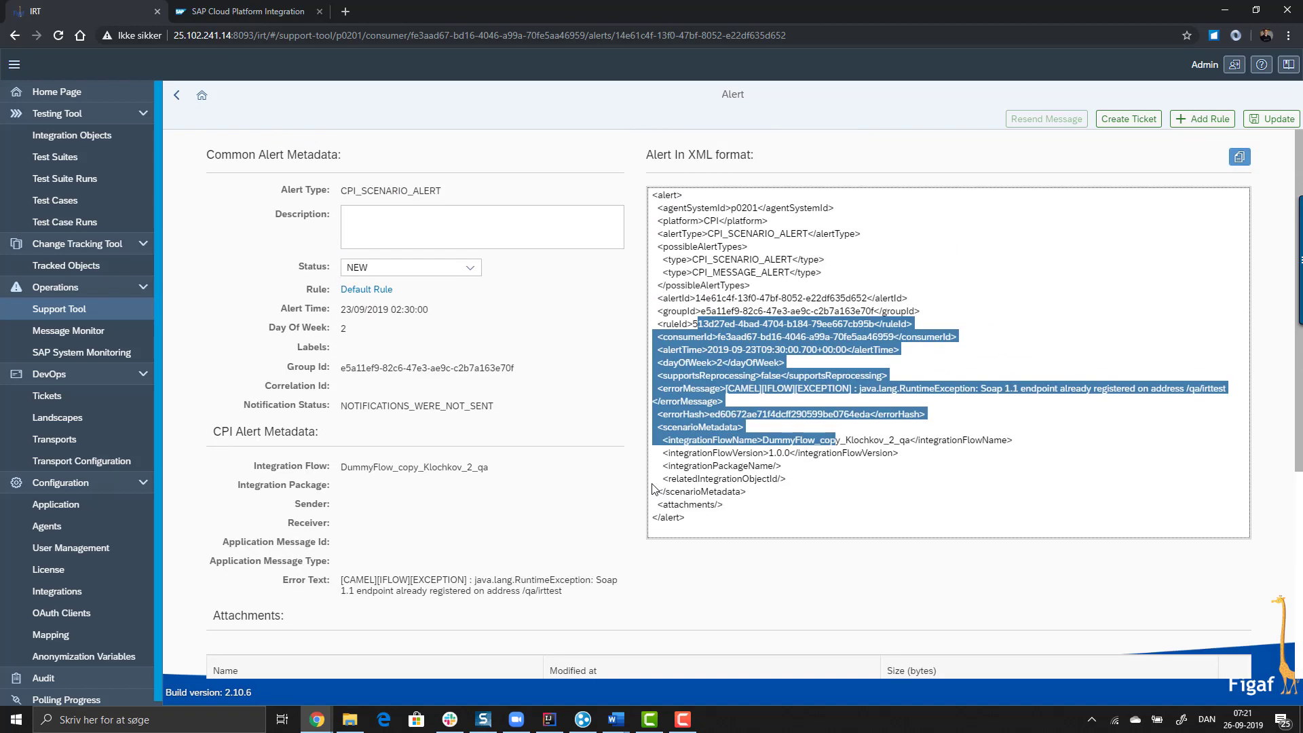
{"action": "left_click", "coordinate": [1188, 126]}
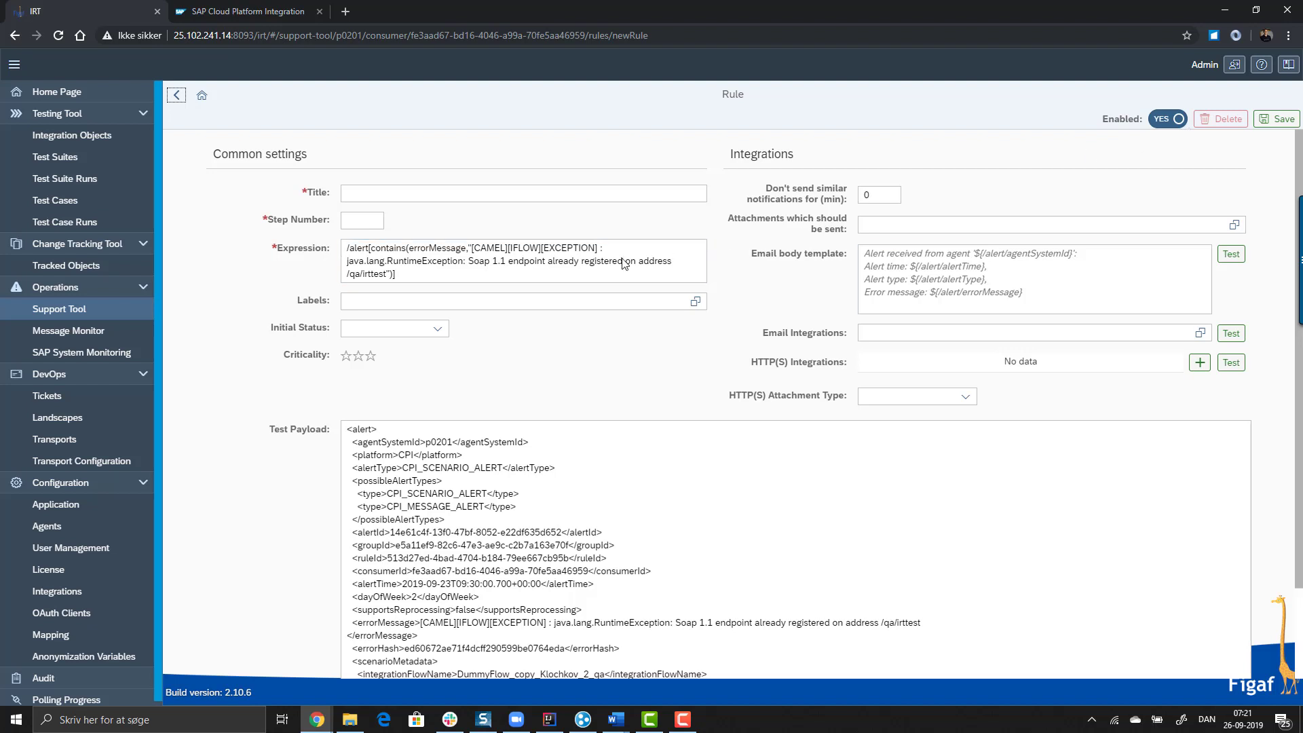
Select the expression's error text, then title the rule 'Demo endopoint' with step number 23.
{"action": "left_click", "coordinate": [508, 275]}
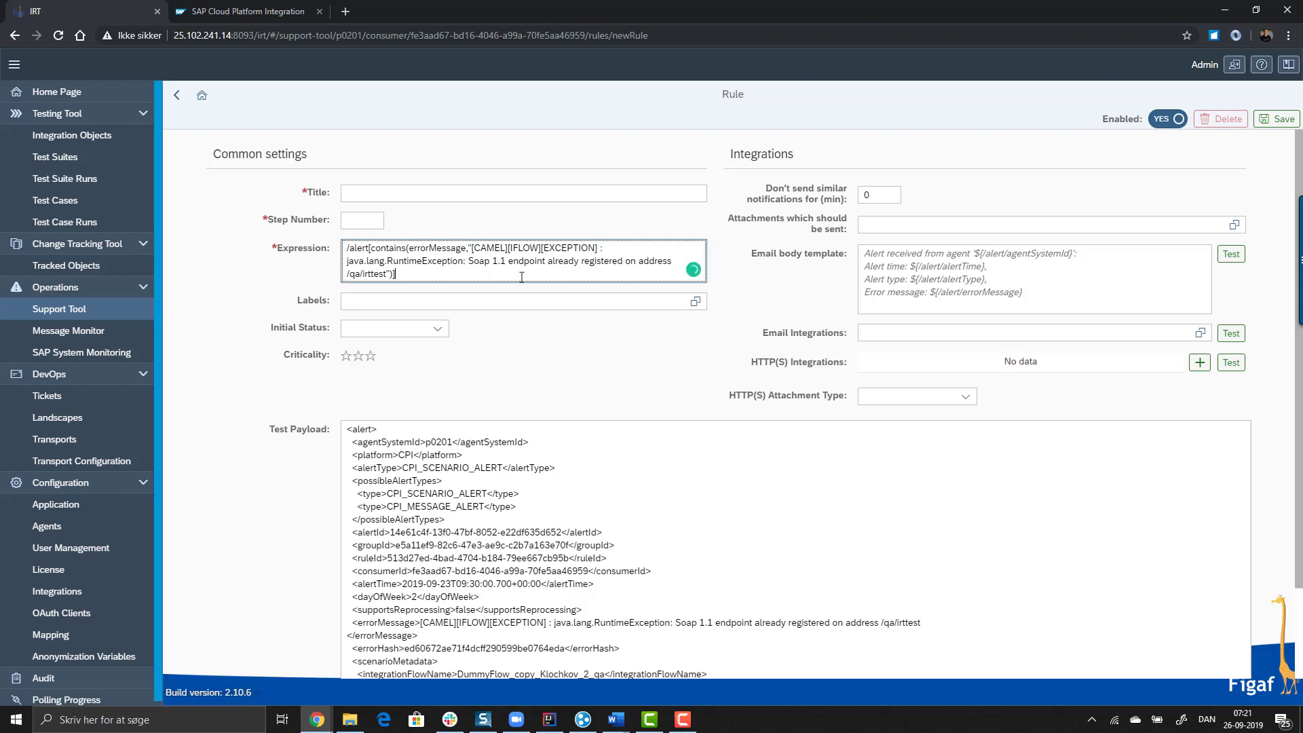
{"action": "left_click_drag", "start_coordinate": [545, 272], "coordinate": [439, 247]}
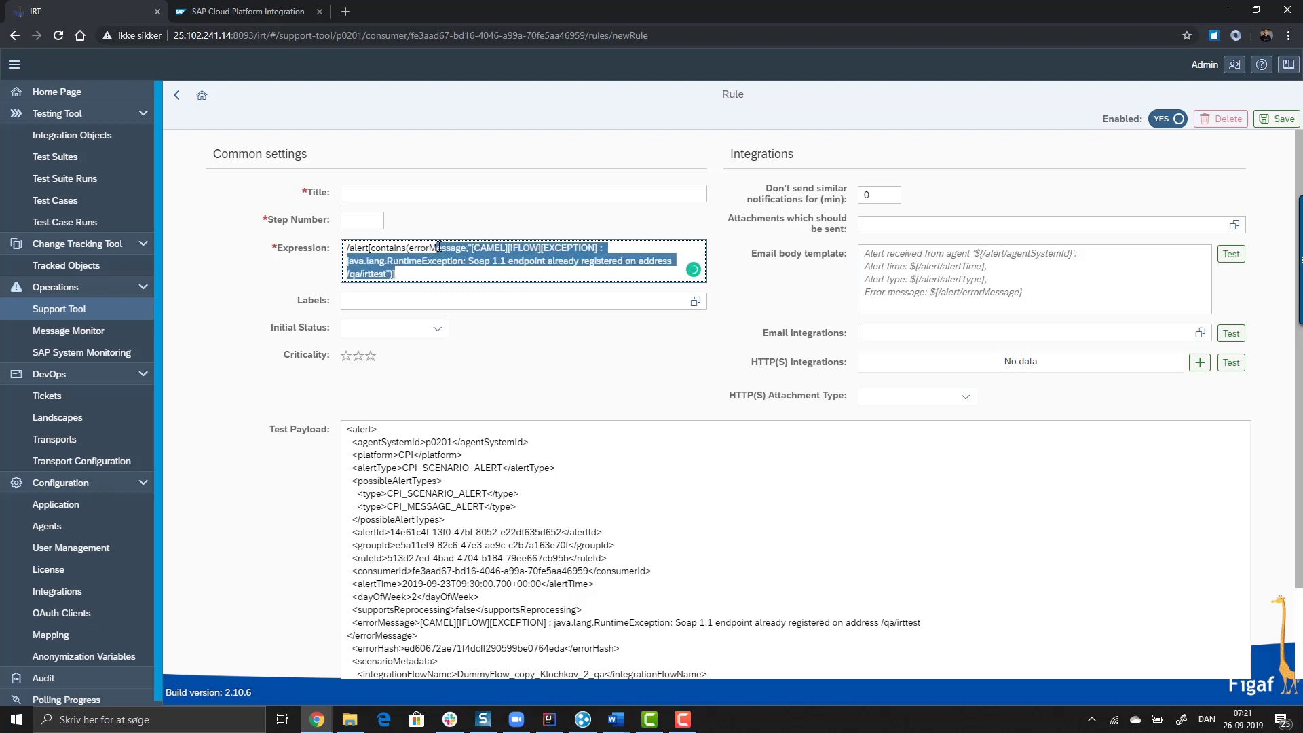
{"action": "left_click", "coordinate": [377, 195]}
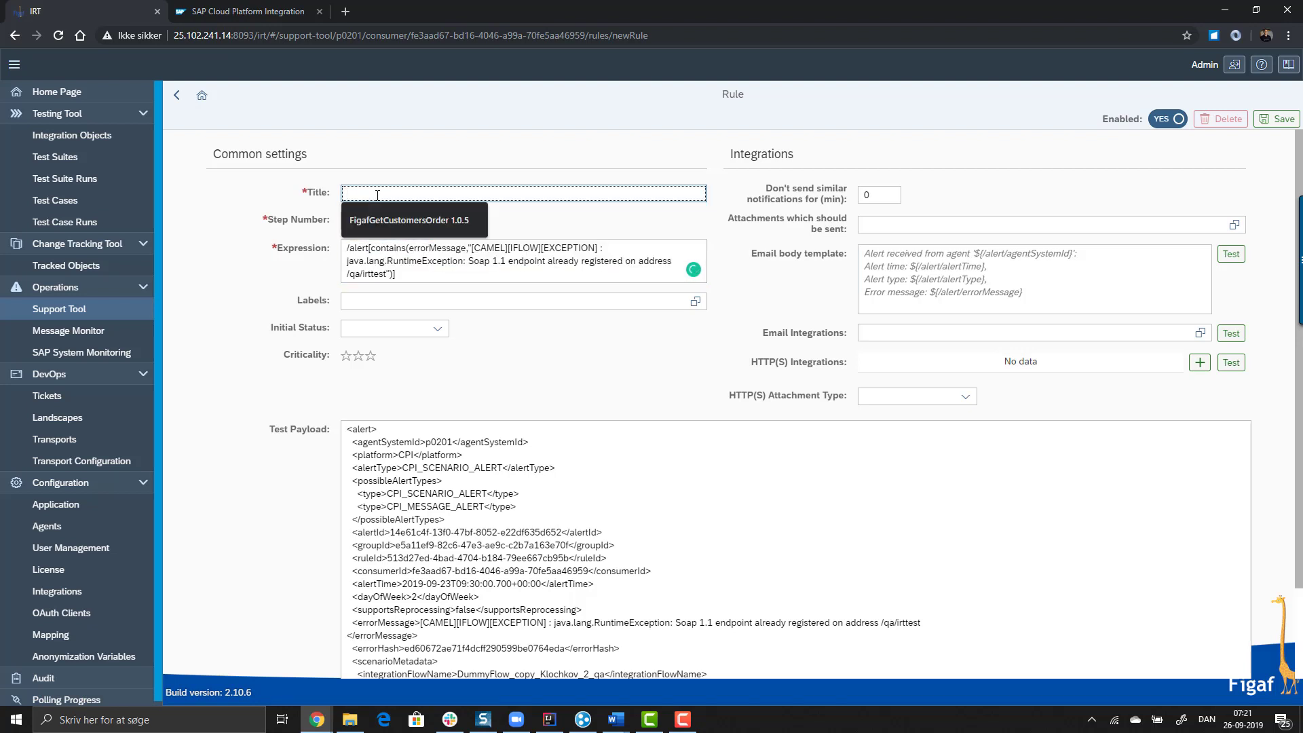
{"action": "type", "text": "Demo endo"}
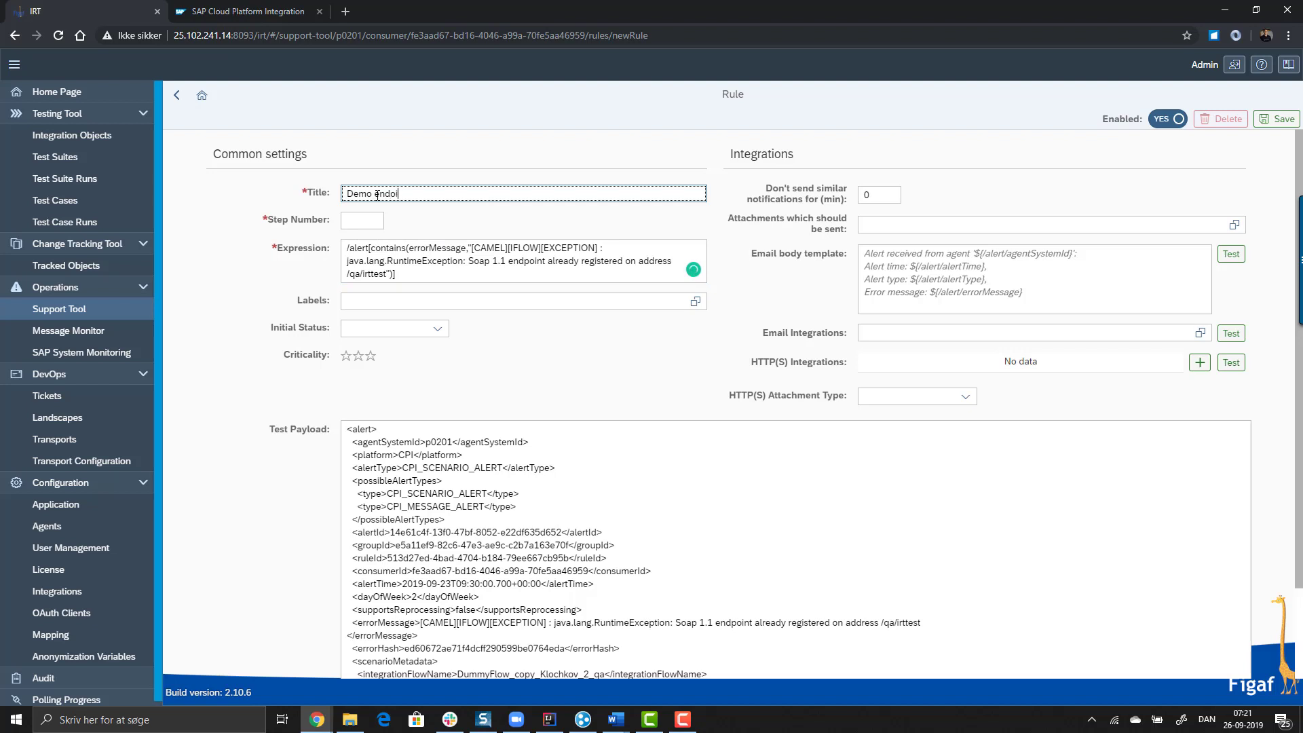
{"action": "type", "text": "point"}
{"action": "key", "text": "Tab"}
{"action": "type", "text": "23"}
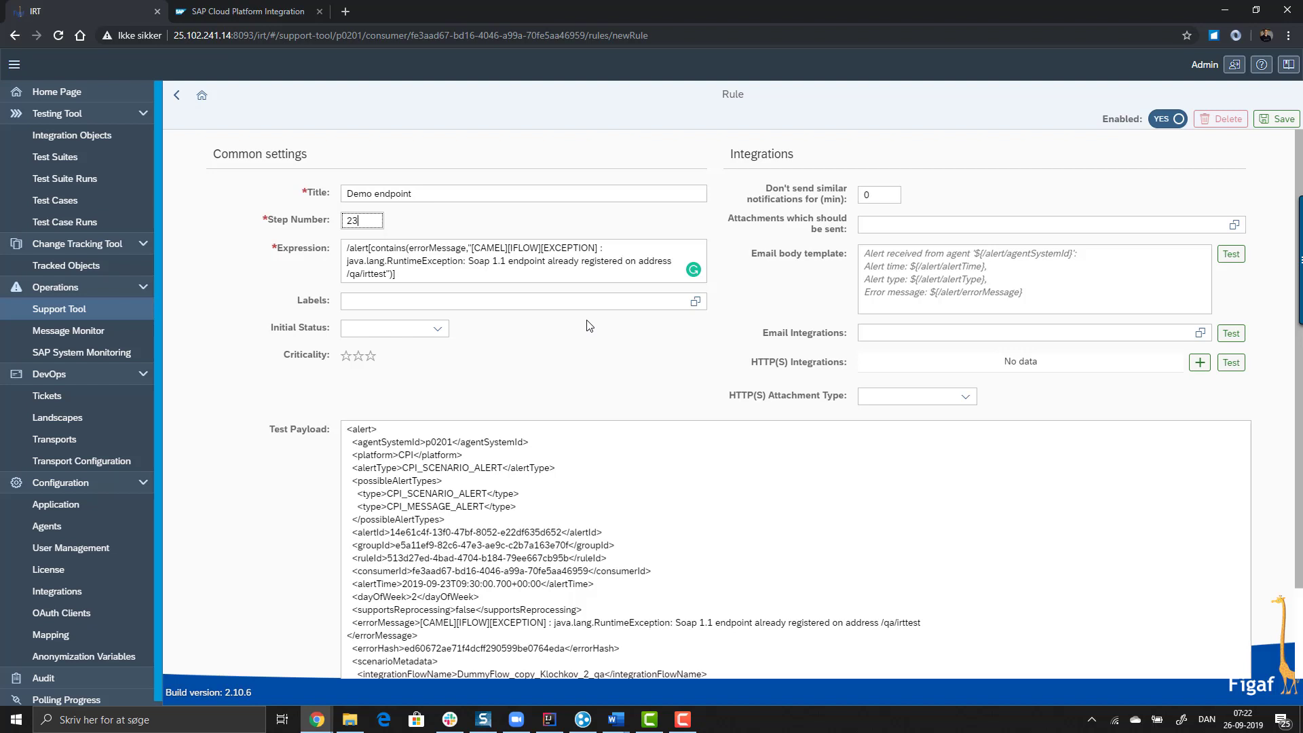
Add the salesforce label to the rule, discarding the stray label text.
{"action": "left_click", "coordinate": [673, 304]}
{"action": "type", "text": "sdfsdfsd"}
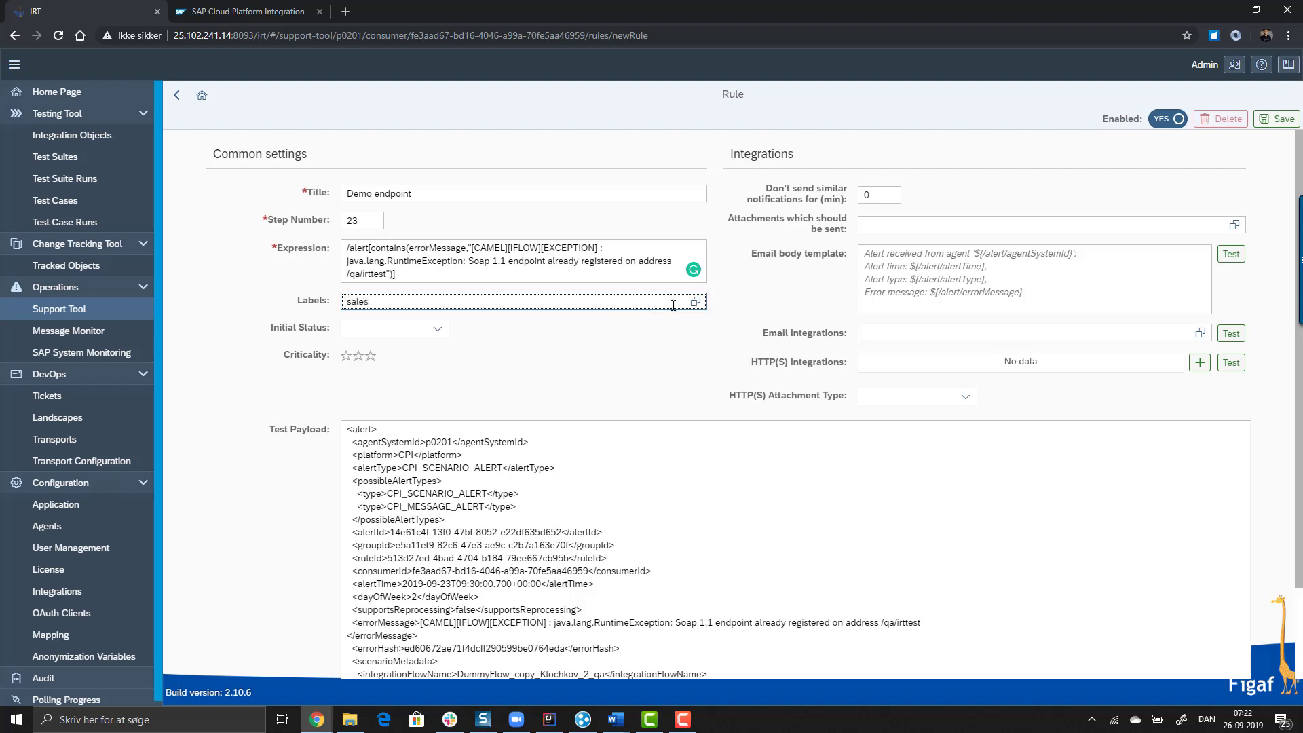
{"action": "key", "text": "Escape"}
{"action": "type", "text": "salesforce"}
{"action": "key", "text": "Return"}
Set the rule's initial status to HANDLED and its criticality to three stars.
{"action": "left_click", "coordinate": [417, 329]}
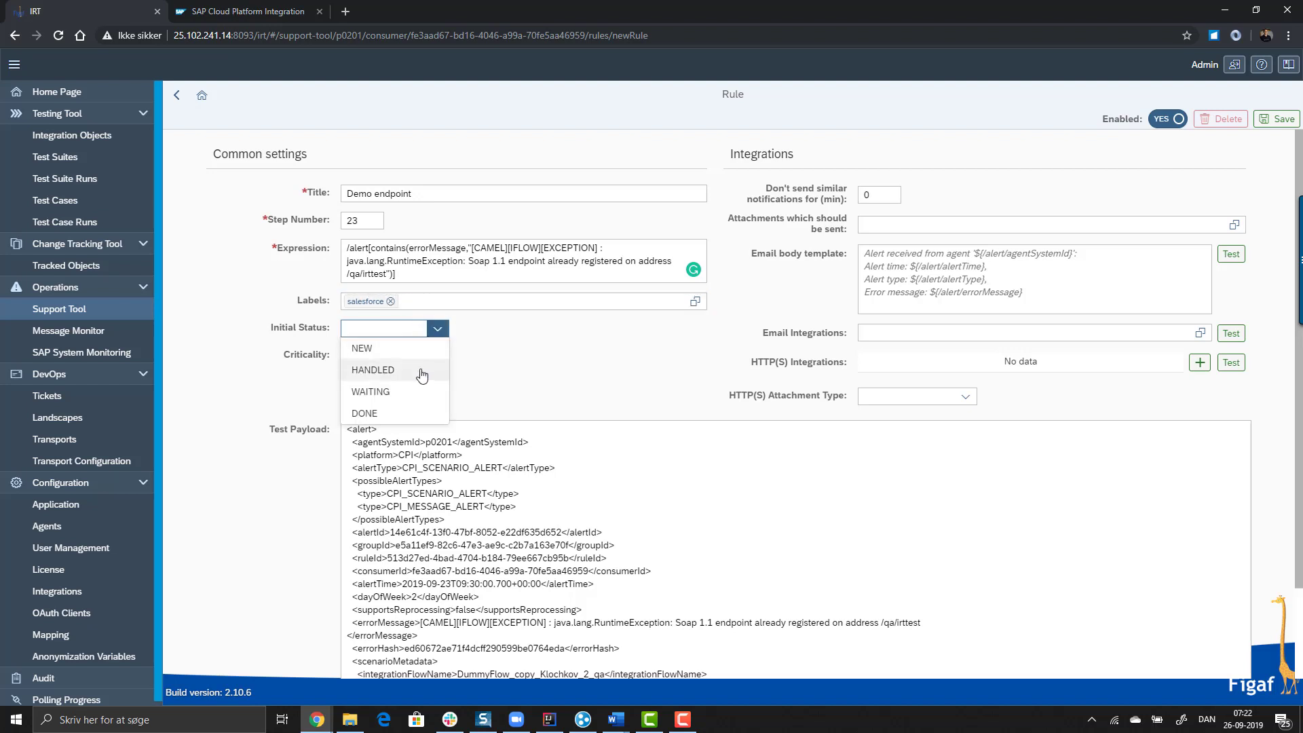
{"action": "left_click", "coordinate": [421, 370]}
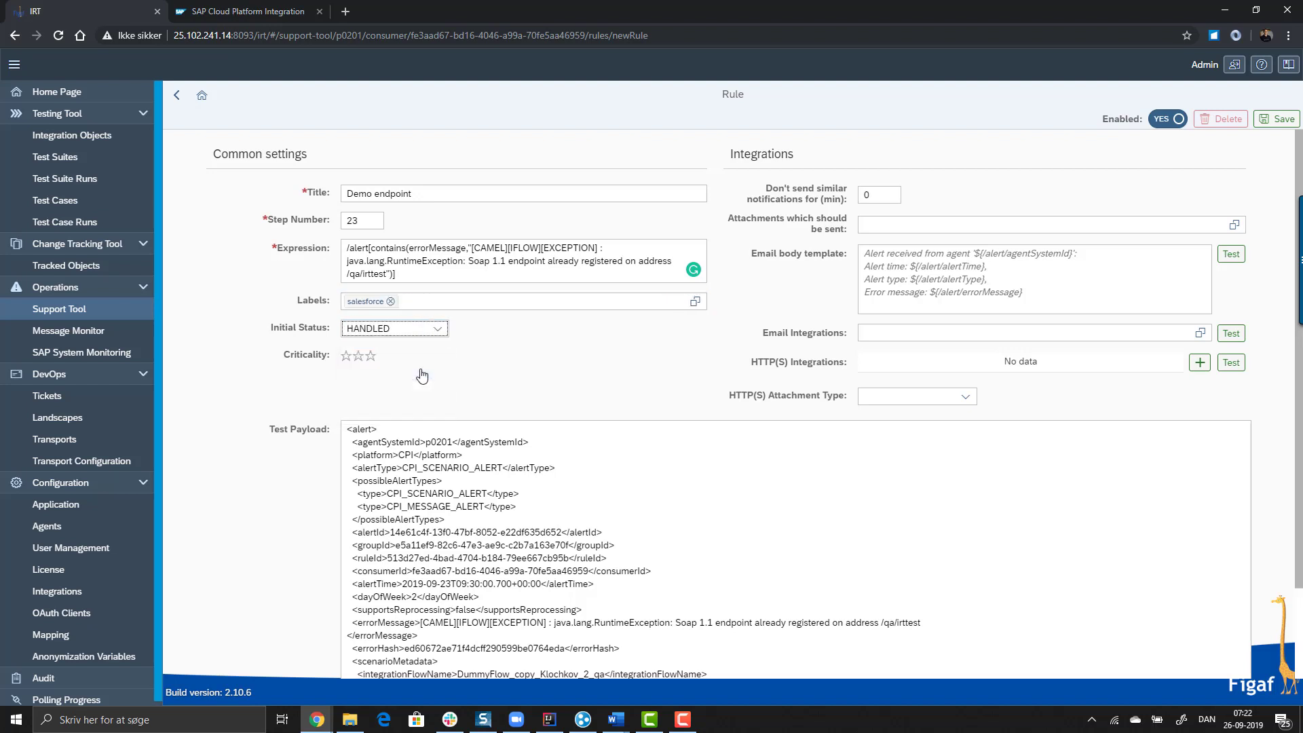
{"action": "left_click", "coordinate": [444, 337]}
{"action": "left_click", "coordinate": [443, 337]}
{"action": "left_click", "coordinate": [370, 357]}
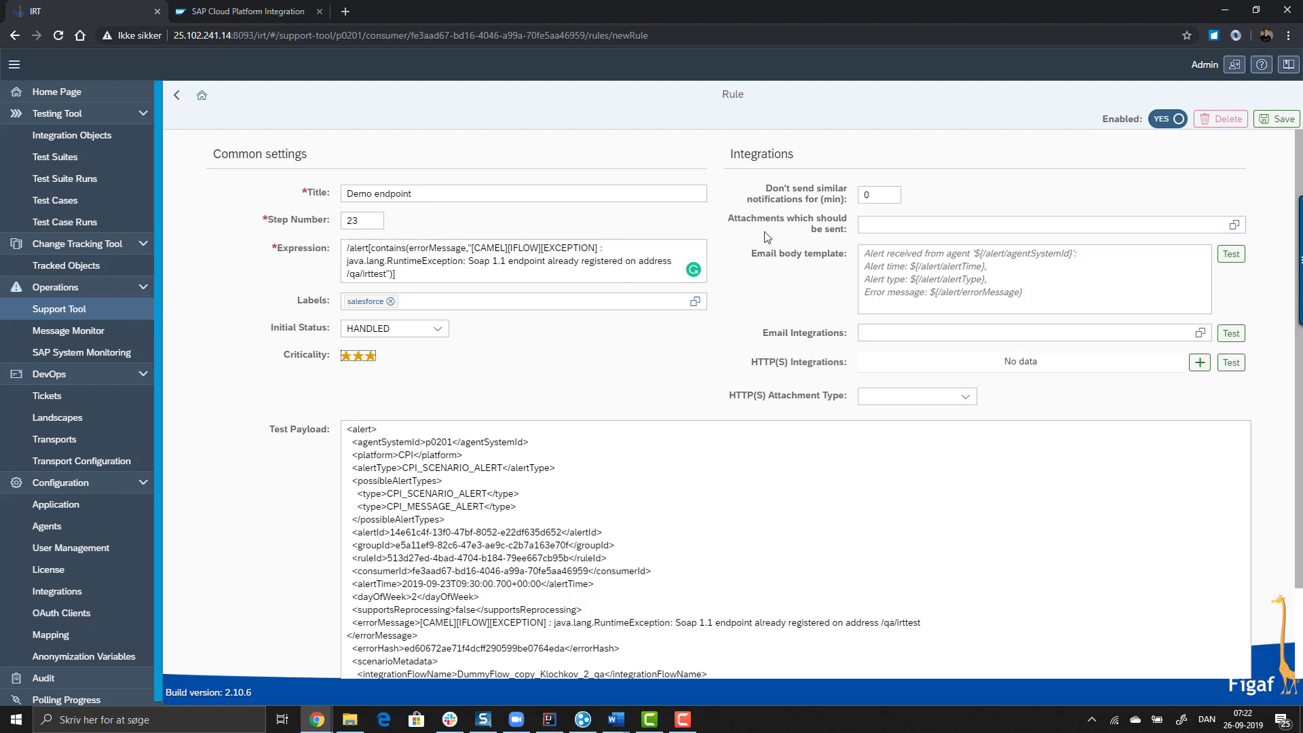
{"action": "left_click", "coordinate": [877, 196]}
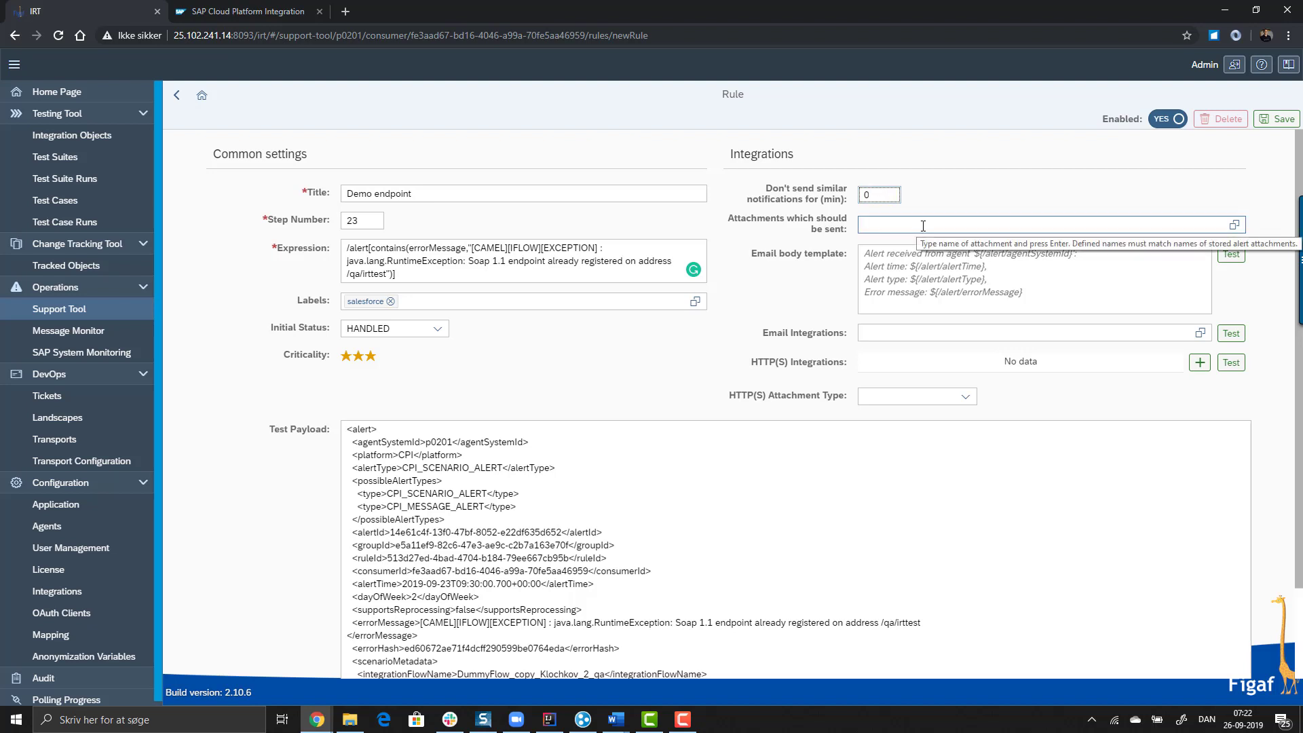
Add the suggested e-mail address as the rule's email recipient, leaving HTTP(S) integrations unset.
{"action": "left_click", "coordinate": [936, 282]}
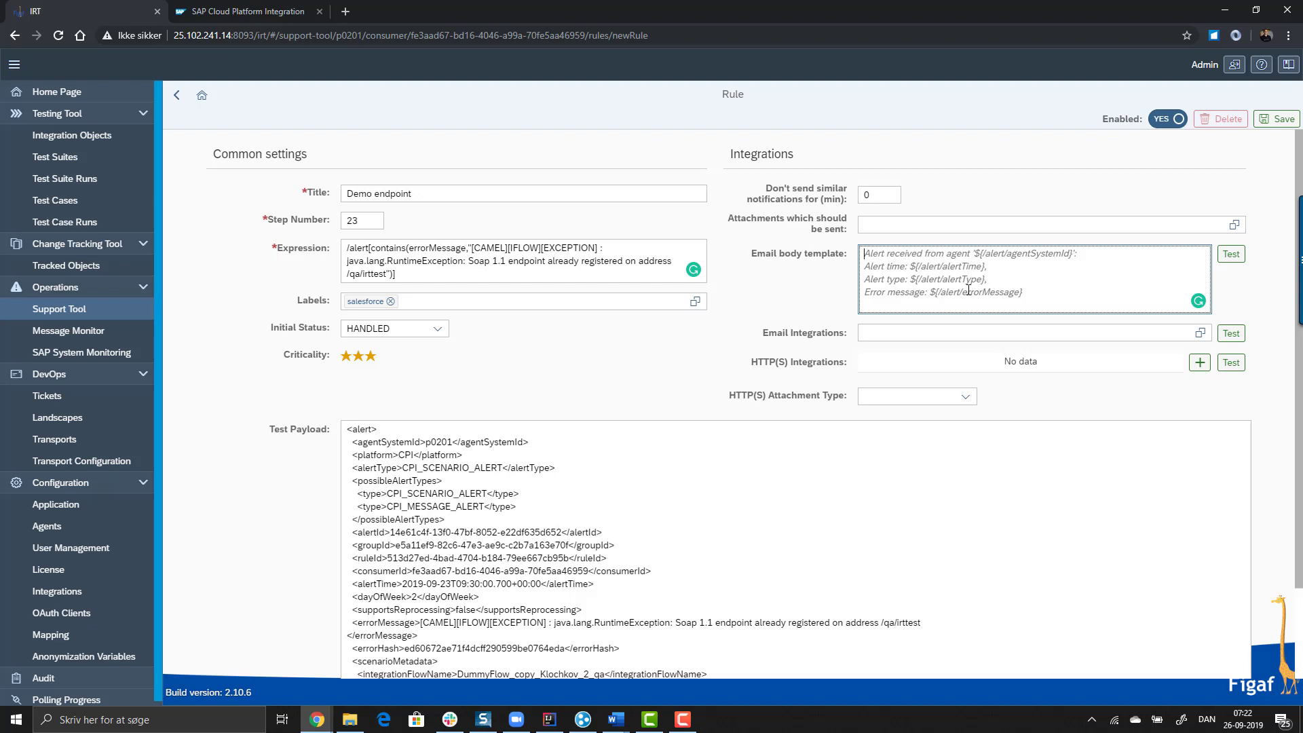
{"action": "left_click", "coordinate": [945, 333]}
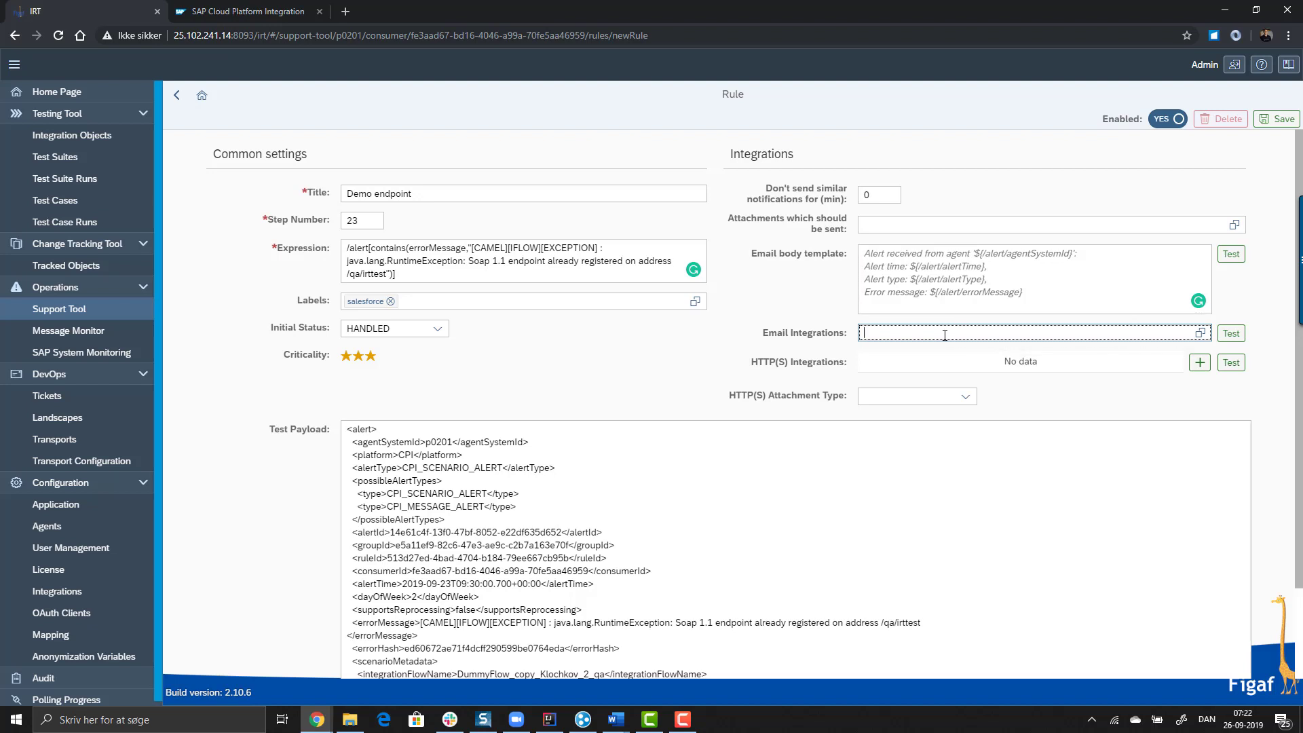
{"action": "type", "text": "dgr@"}
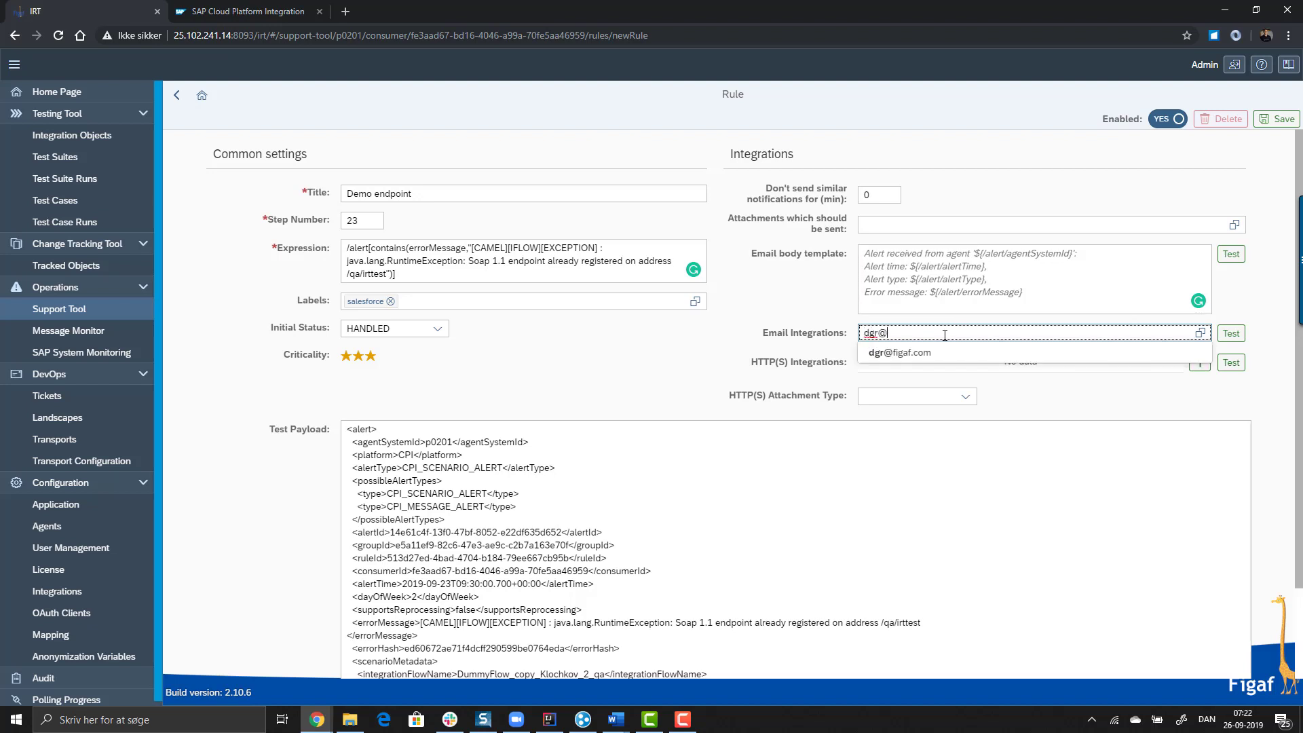
{"action": "key", "text": "Return"}
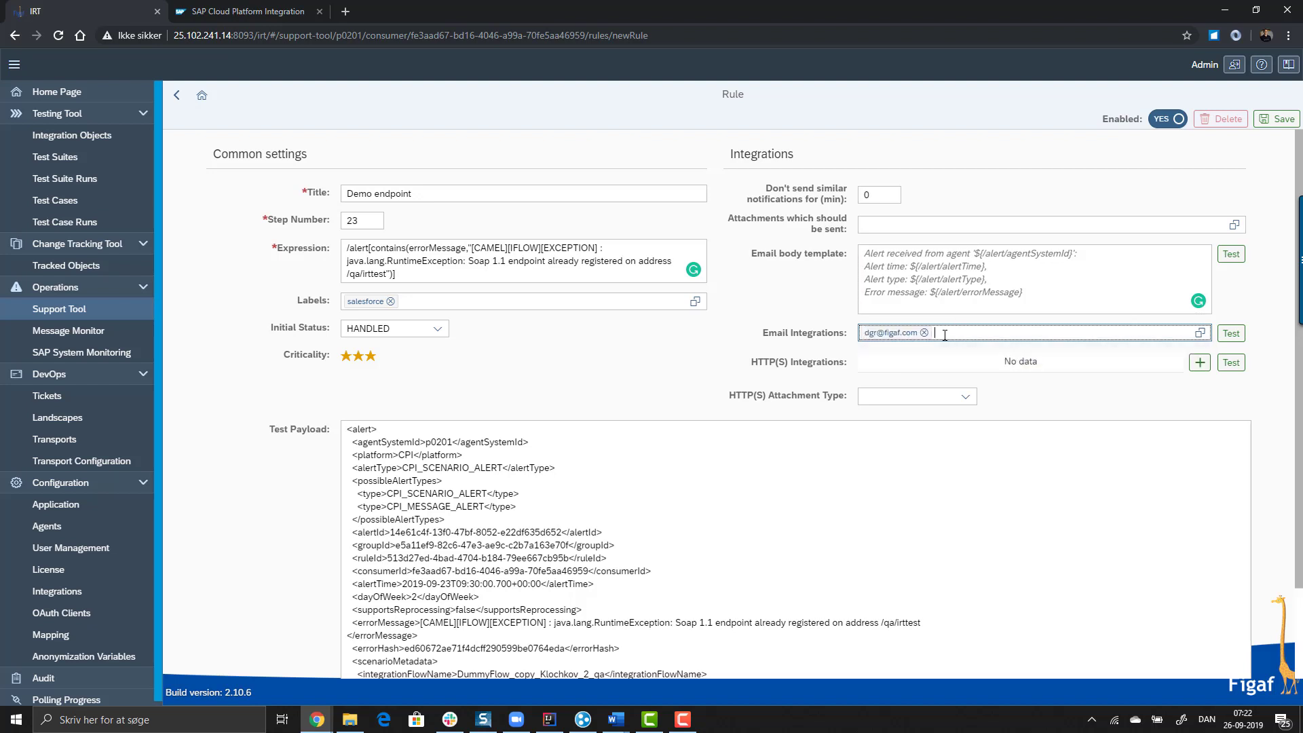
{"action": "left_click", "coordinate": [1200, 364]}
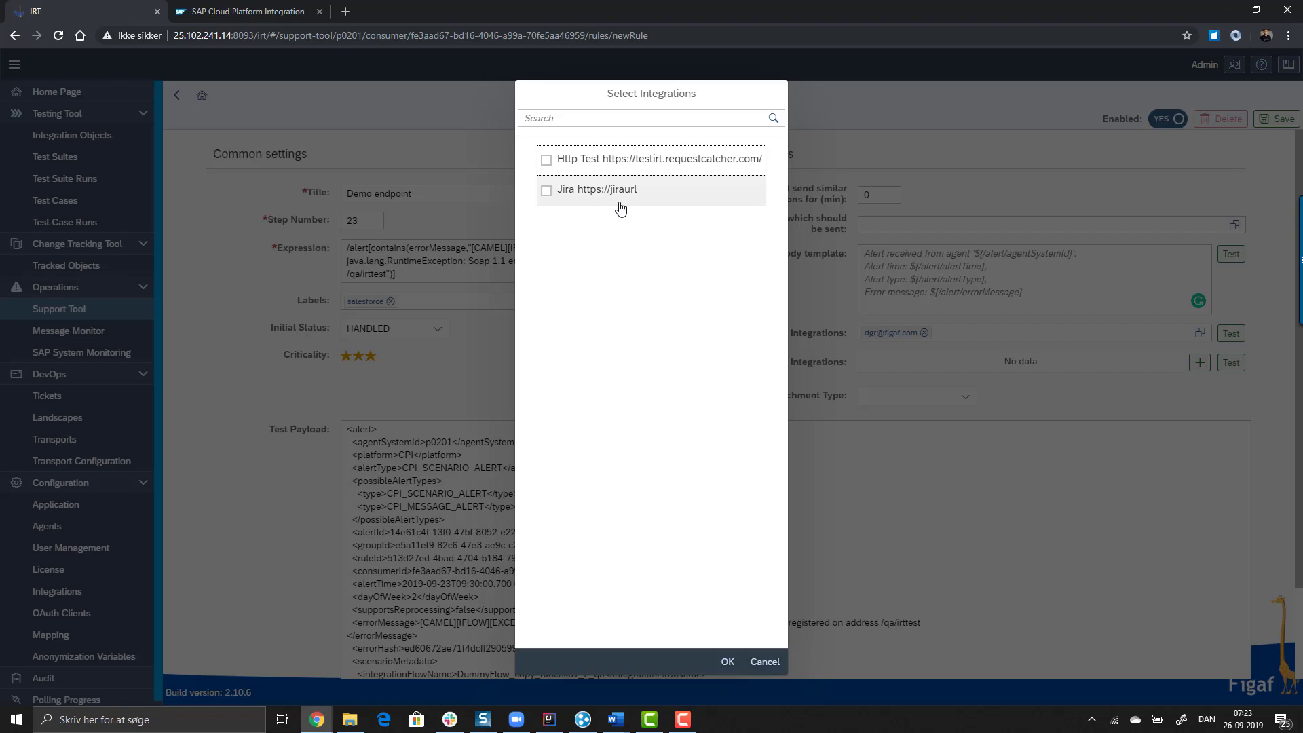
{"action": "left_click", "coordinate": [755, 668]}
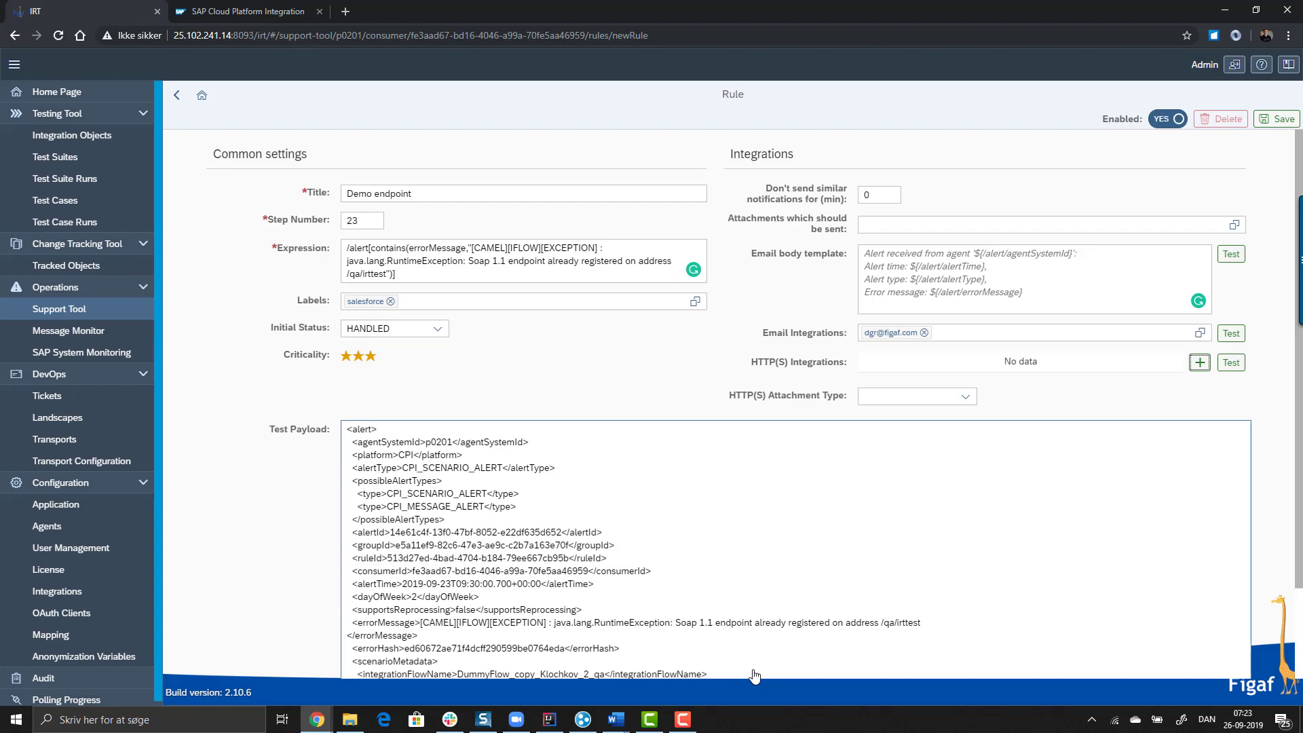
Save the rule, acknowledge the confirmation, and return to the p0201 - Failed alerts list.
{"action": "left_click", "coordinate": [1282, 120]}
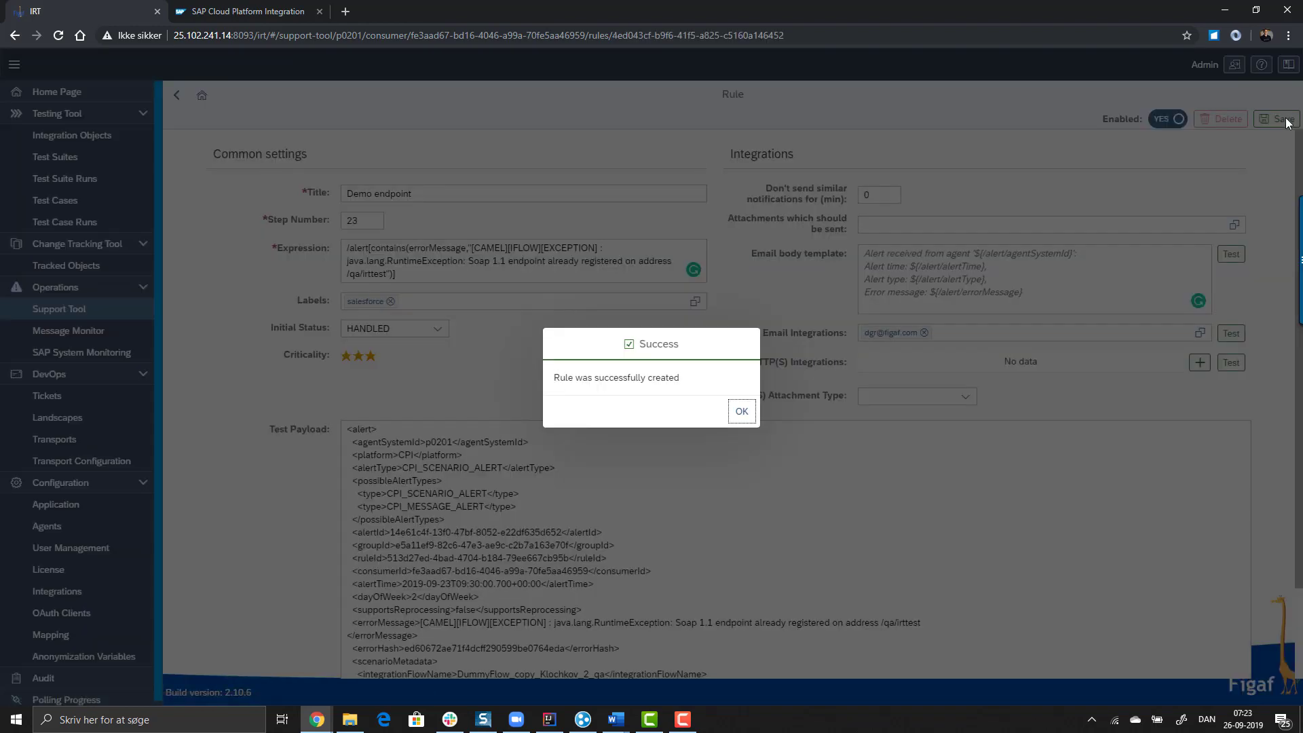
{"action": "left_click", "coordinate": [743, 412]}
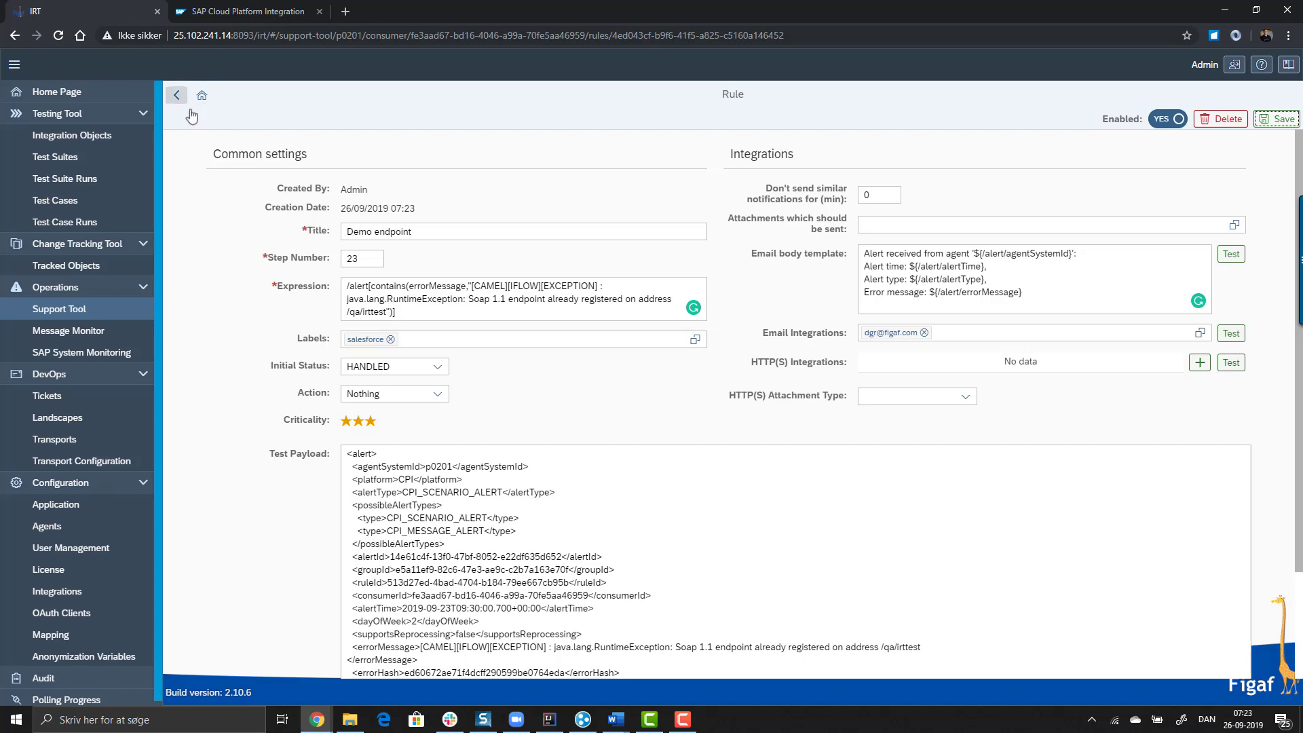
{"action": "left_click", "coordinate": [177, 95]}
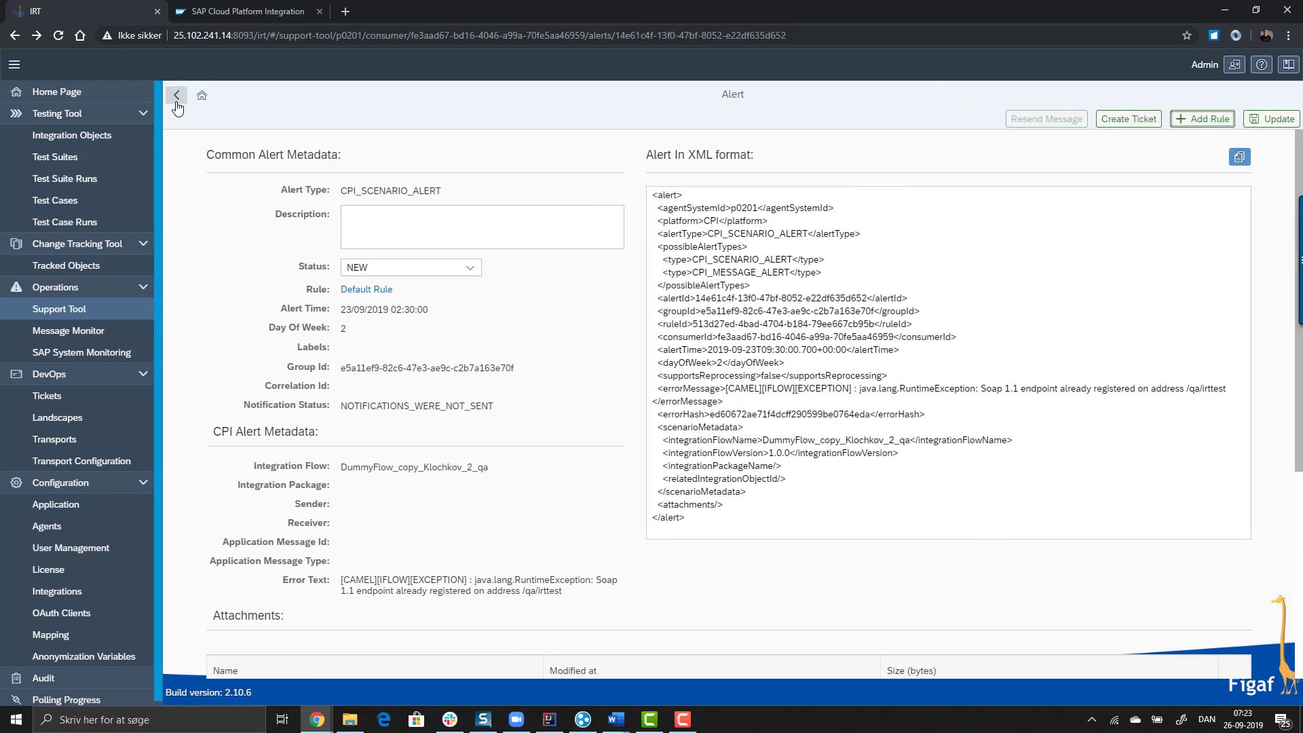
{"action": "left_click", "coordinate": [176, 101]}
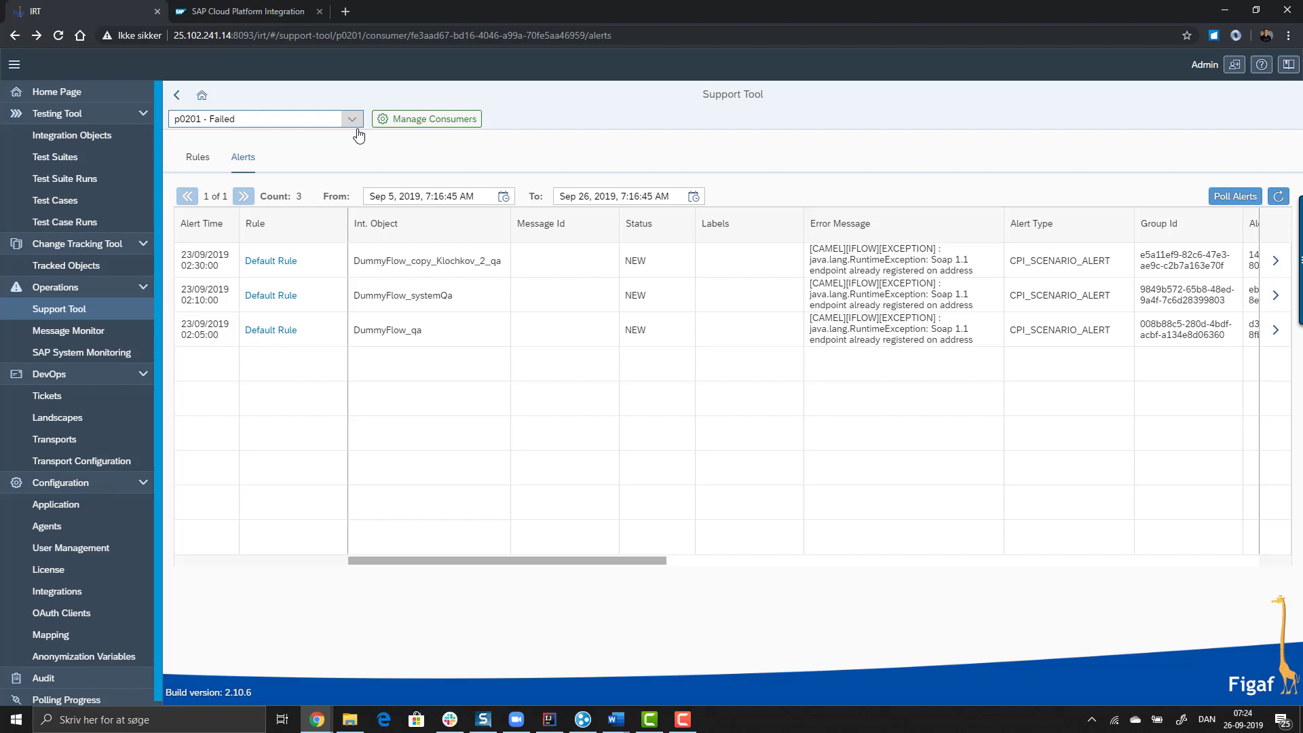
Show agent p0201's Message Monitor filter tiles and turn Edit mode ON.
{"action": "left_click", "coordinate": [113, 337]}
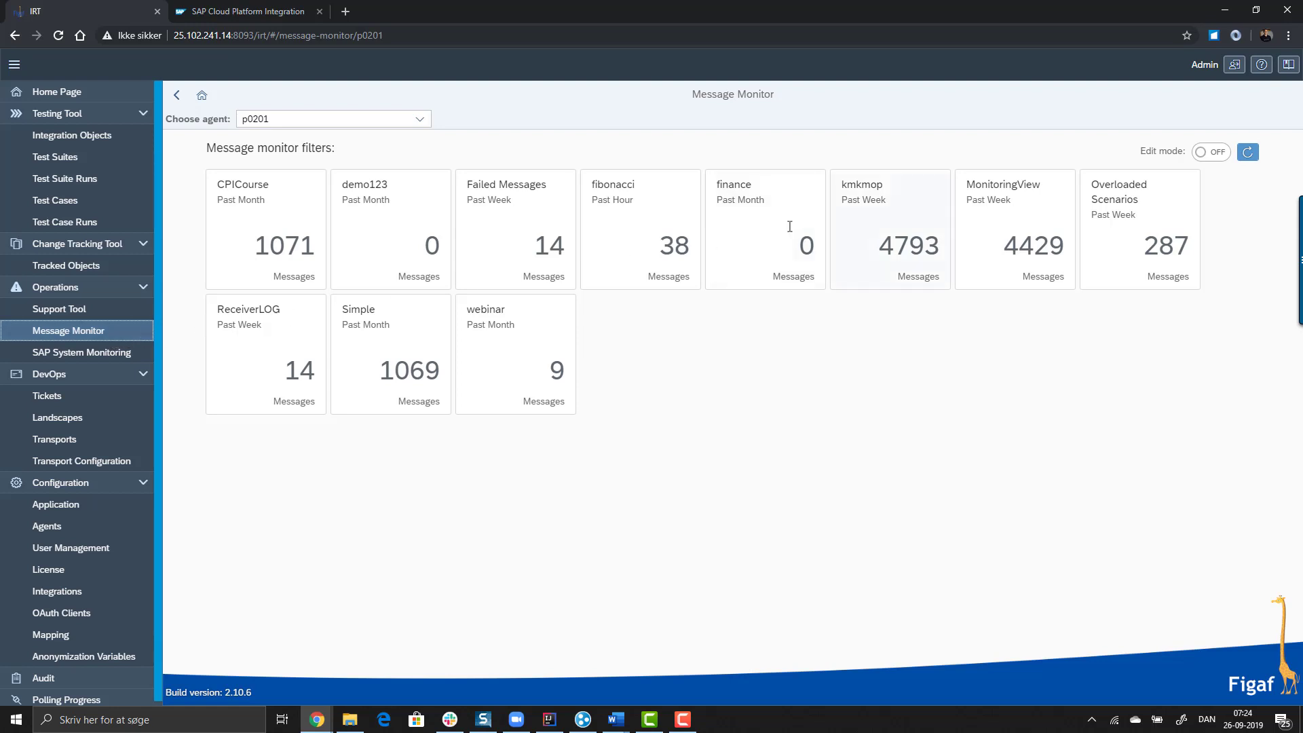
{"action": "left_click", "coordinate": [1212, 152]}
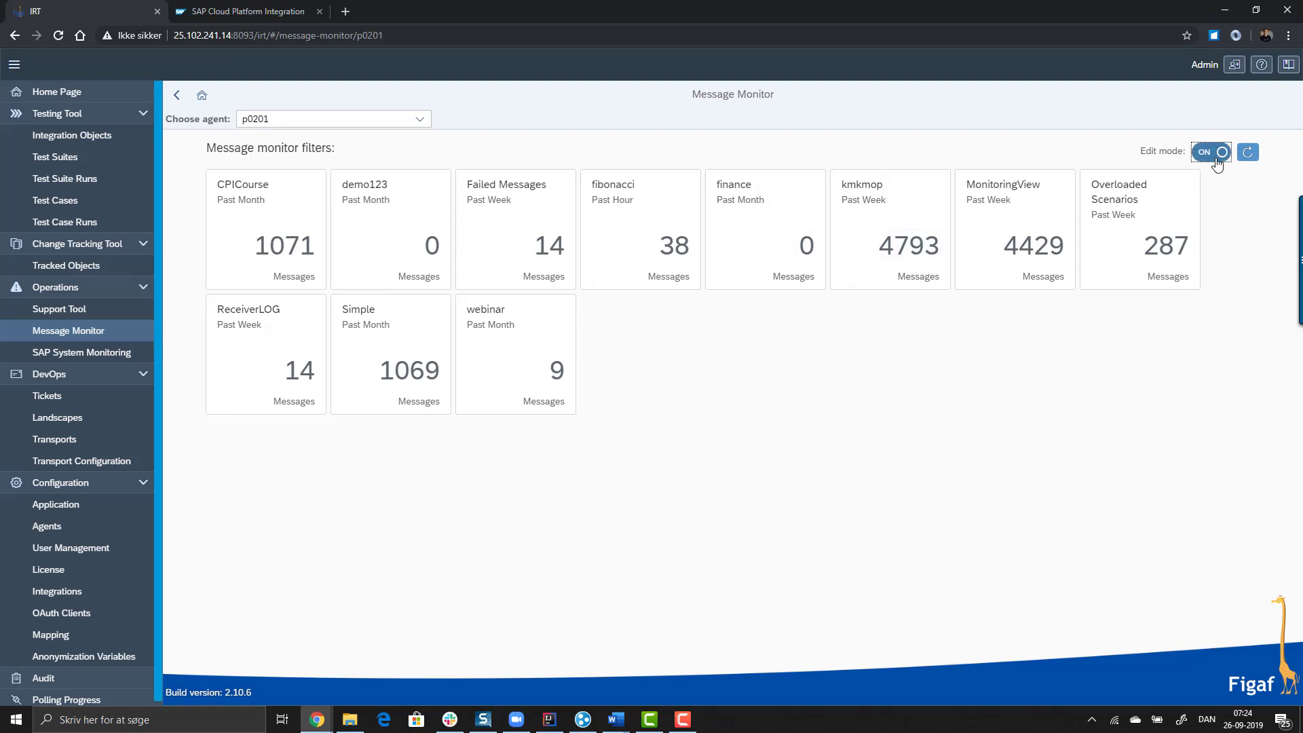
{"action": "left_click", "coordinate": [300, 208]}
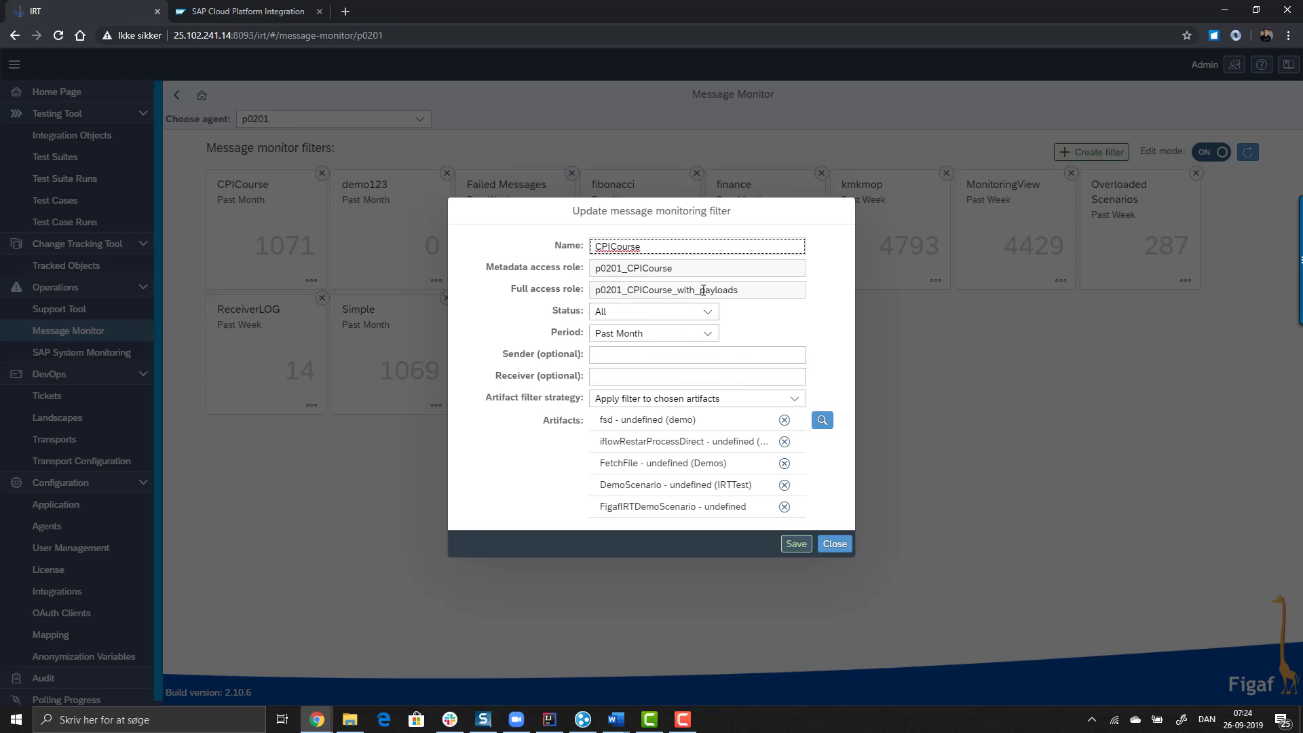
{"action": "left_click_drag", "start_coordinate": [675, 269], "coordinate": [554, 269]}
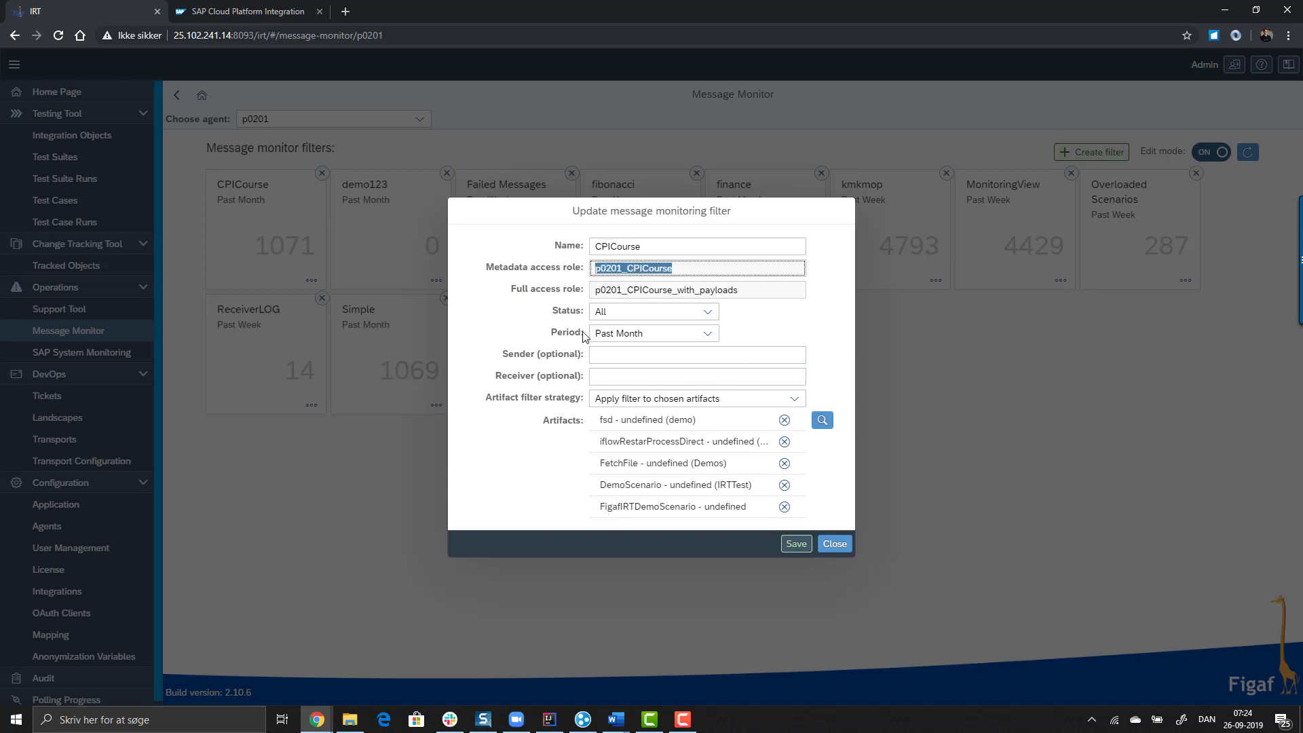
{"action": "left_click", "coordinate": [707, 334]}
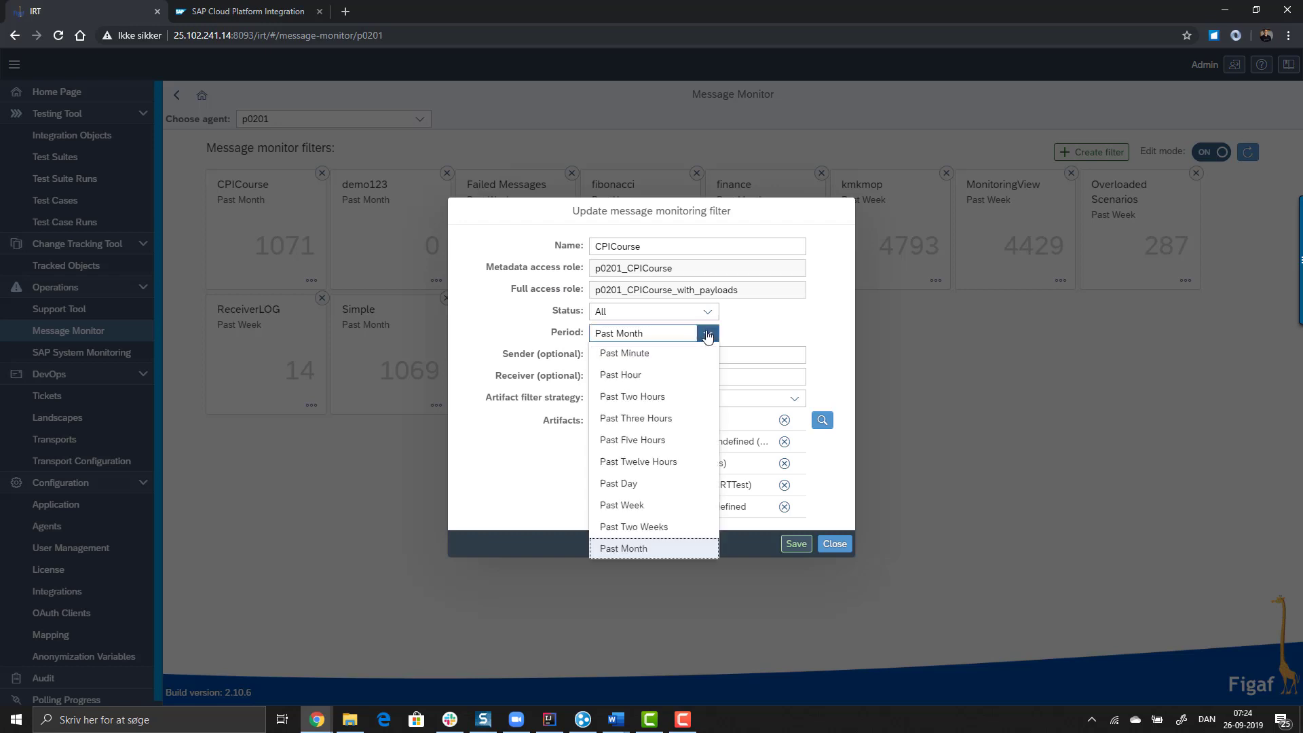
{"action": "left_click", "coordinate": [827, 339]}
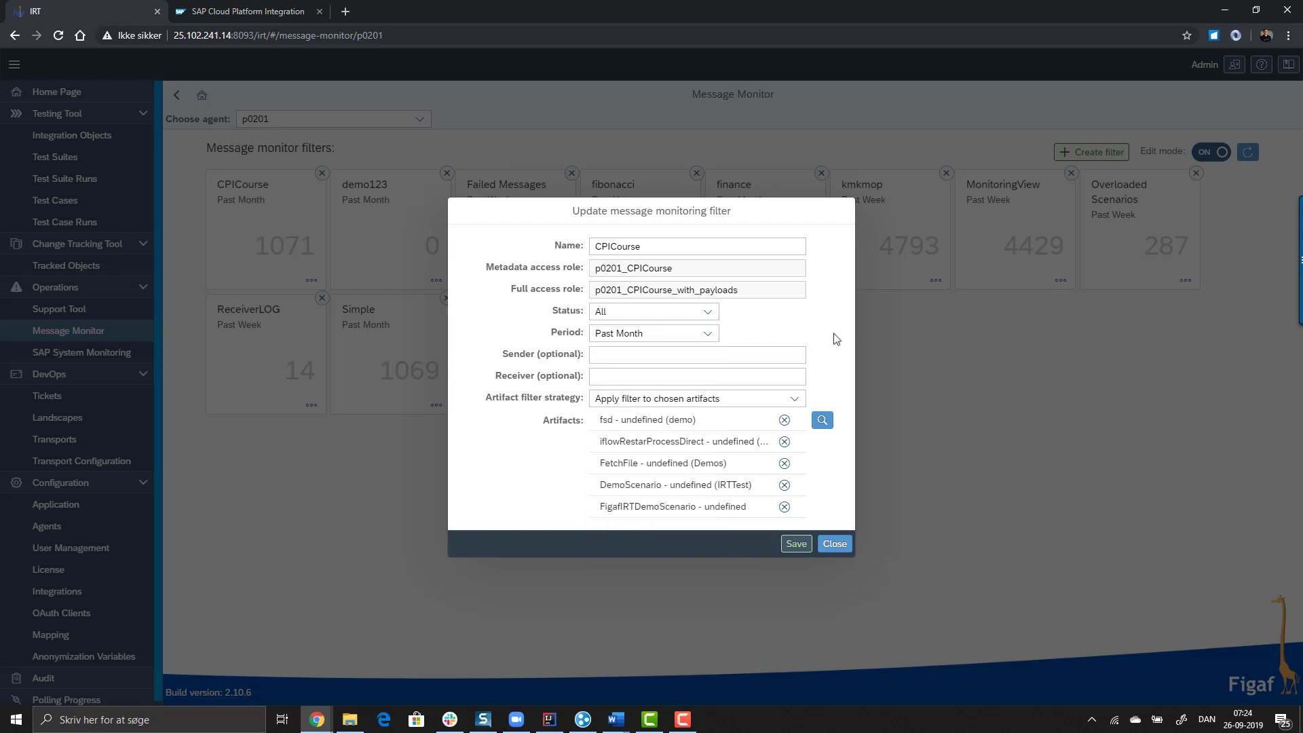
{"action": "left_click", "coordinate": [689, 355]}
{"action": "left_click", "coordinate": [833, 543]}
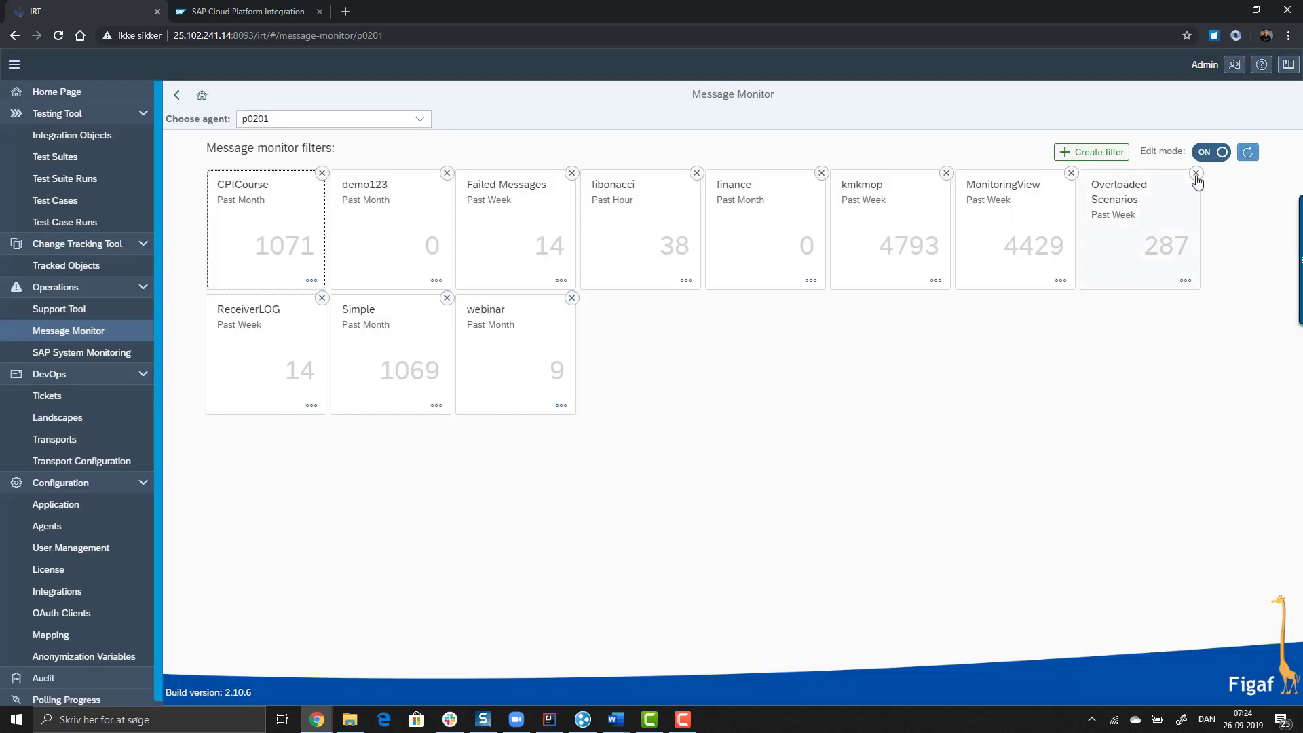
Turn Edit mode OFF, view the fibonacci filter's messages, and return to the tile overview.
{"action": "left_click", "coordinate": [1212, 153]}
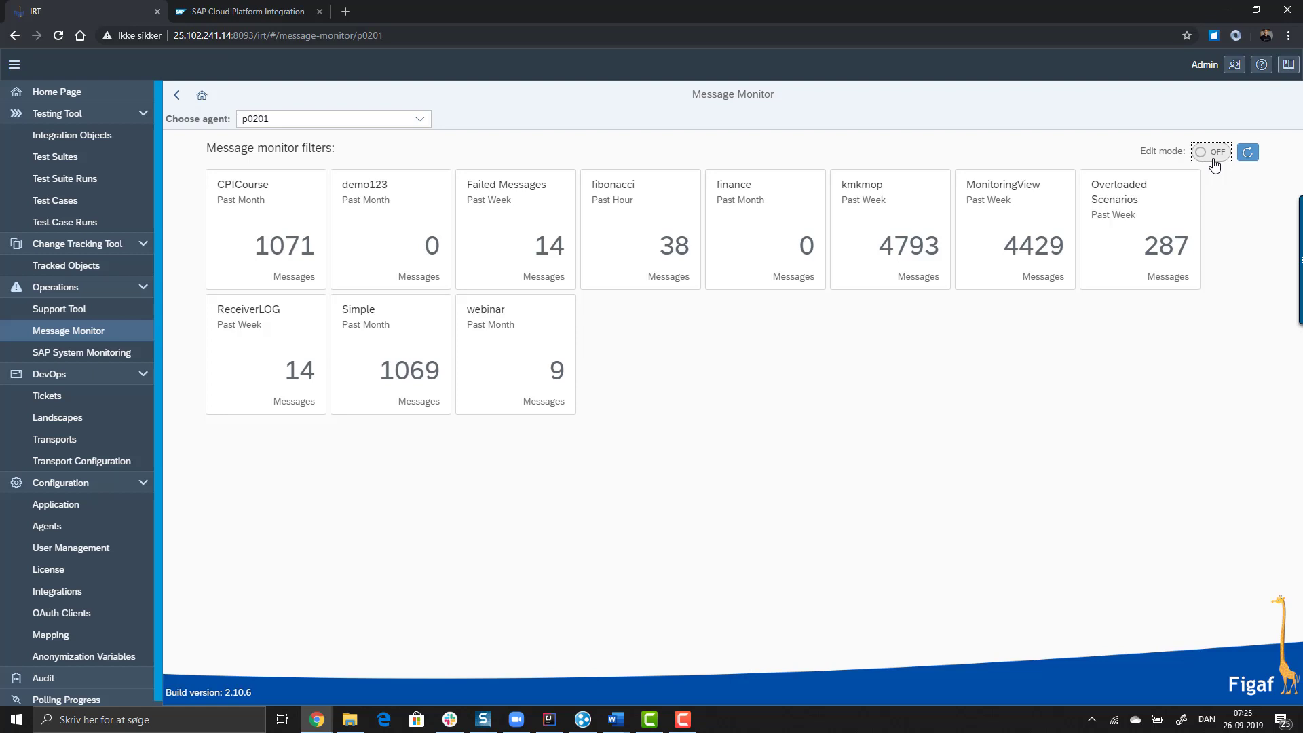
{"action": "left_click", "coordinate": [672, 241]}
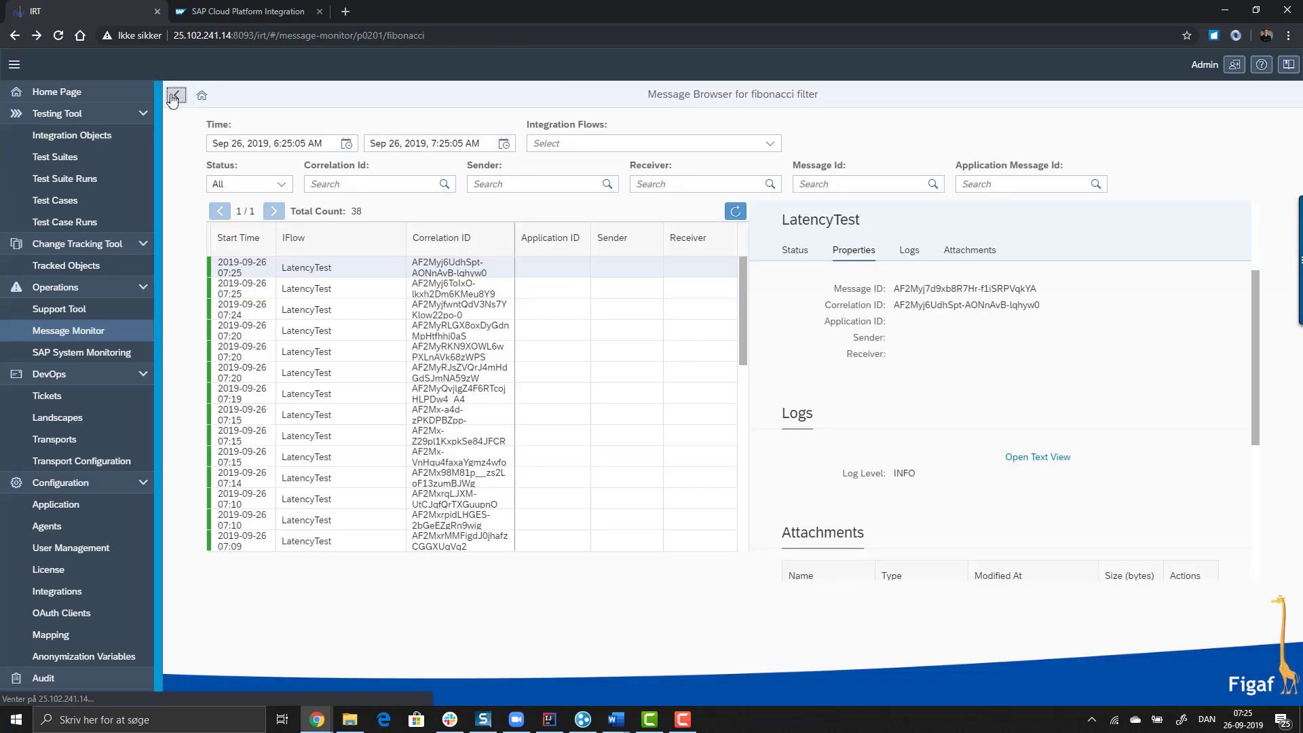
{"action": "left_click", "coordinate": [201, 96]}
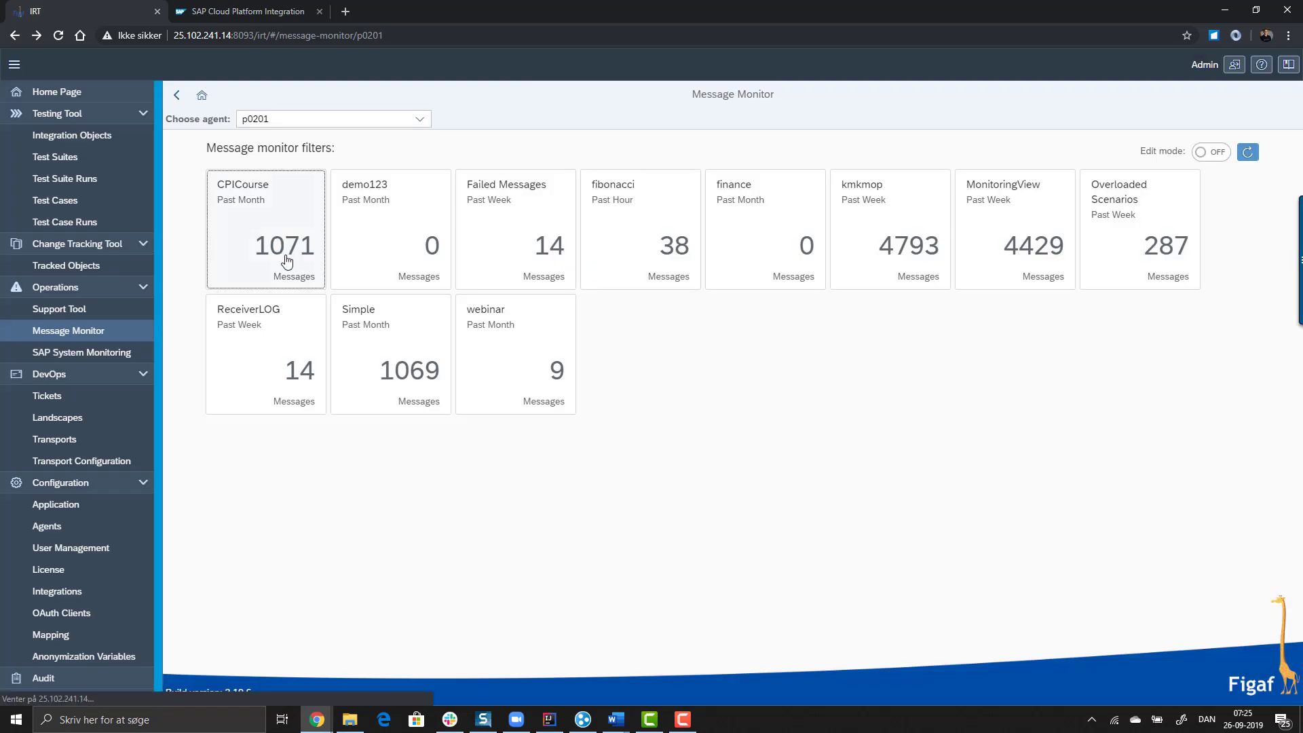
Open the CPICourse filter's messages and inspect one sent from KK123 to LOG.
{"action": "left_click", "coordinate": [285, 255]}
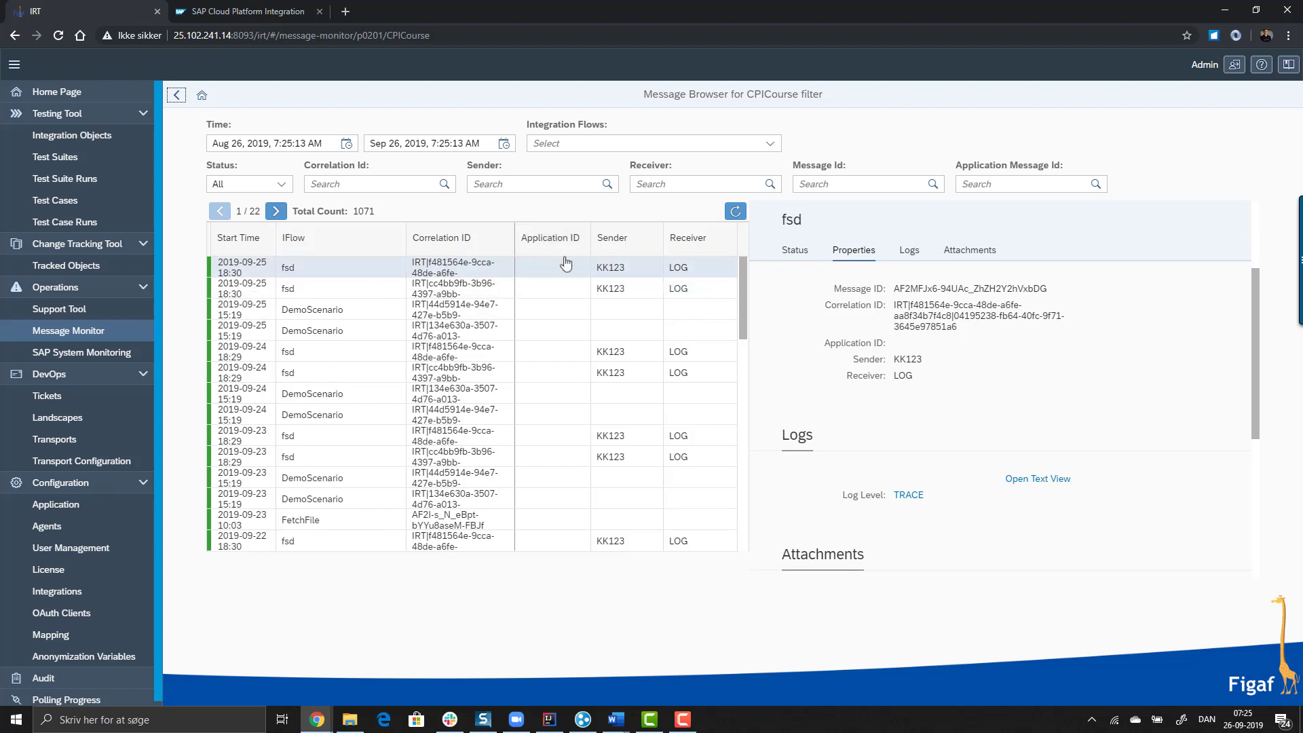
{"action": "scroll", "coordinate": [650, 319], "scroll_direction": "down", "scroll_amount": 3}
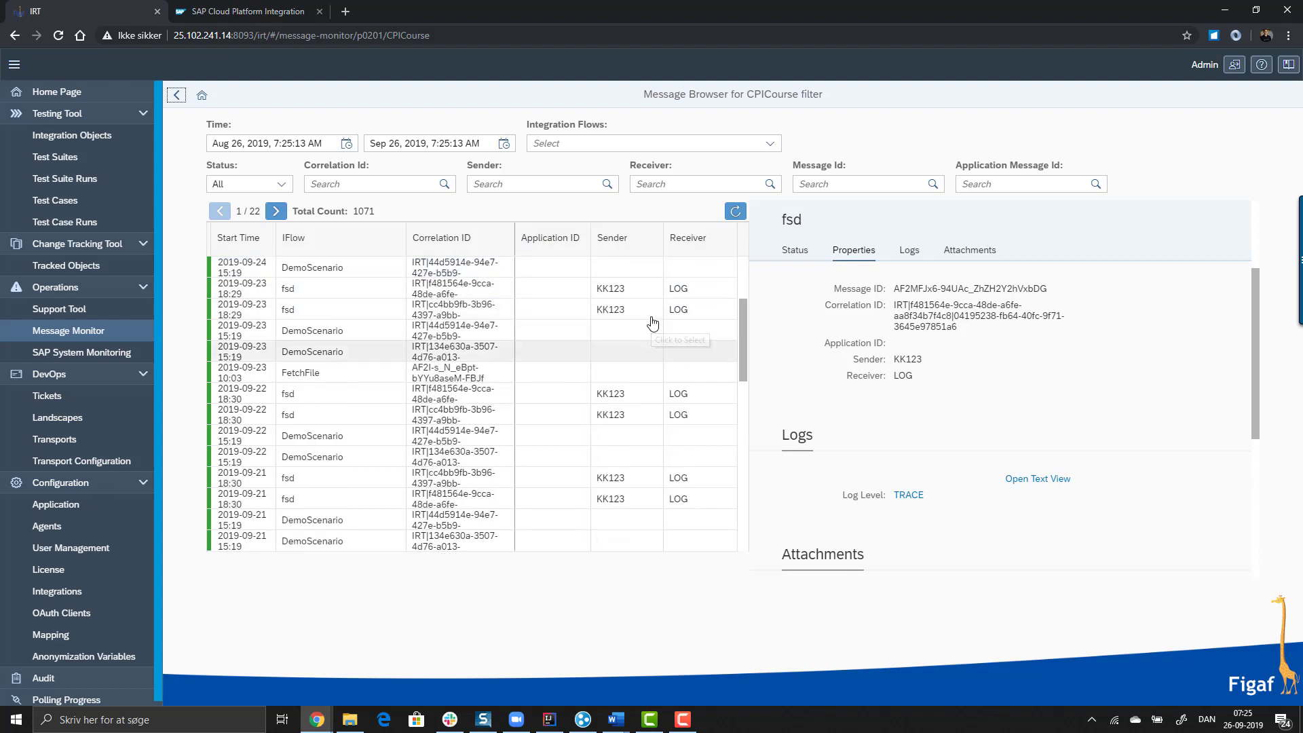
{"action": "left_click", "coordinate": [630, 312]}
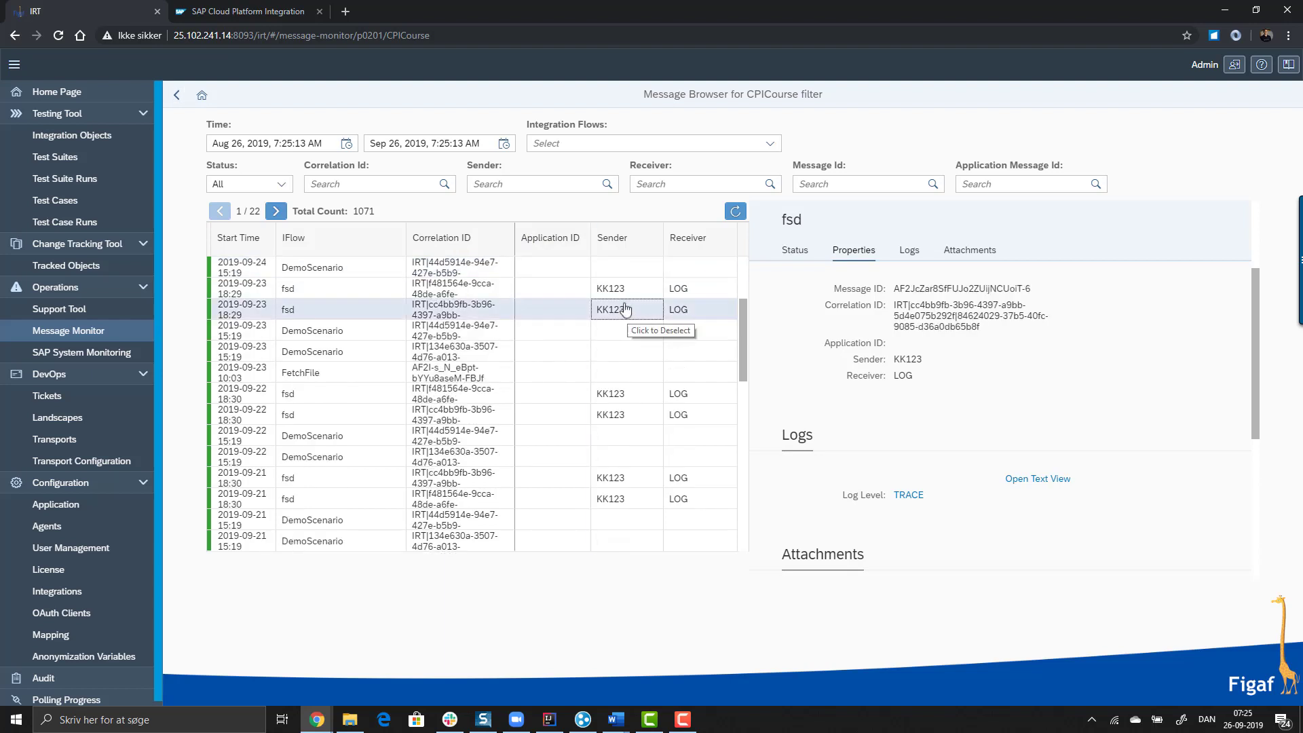
Search the messages by receiver LOG (383 results), view integration flows, then return to the overview.
{"action": "left_click", "coordinate": [535, 185]}
{"action": "key", "text": "Tab"}
{"action": "type", "text": "LOG"}
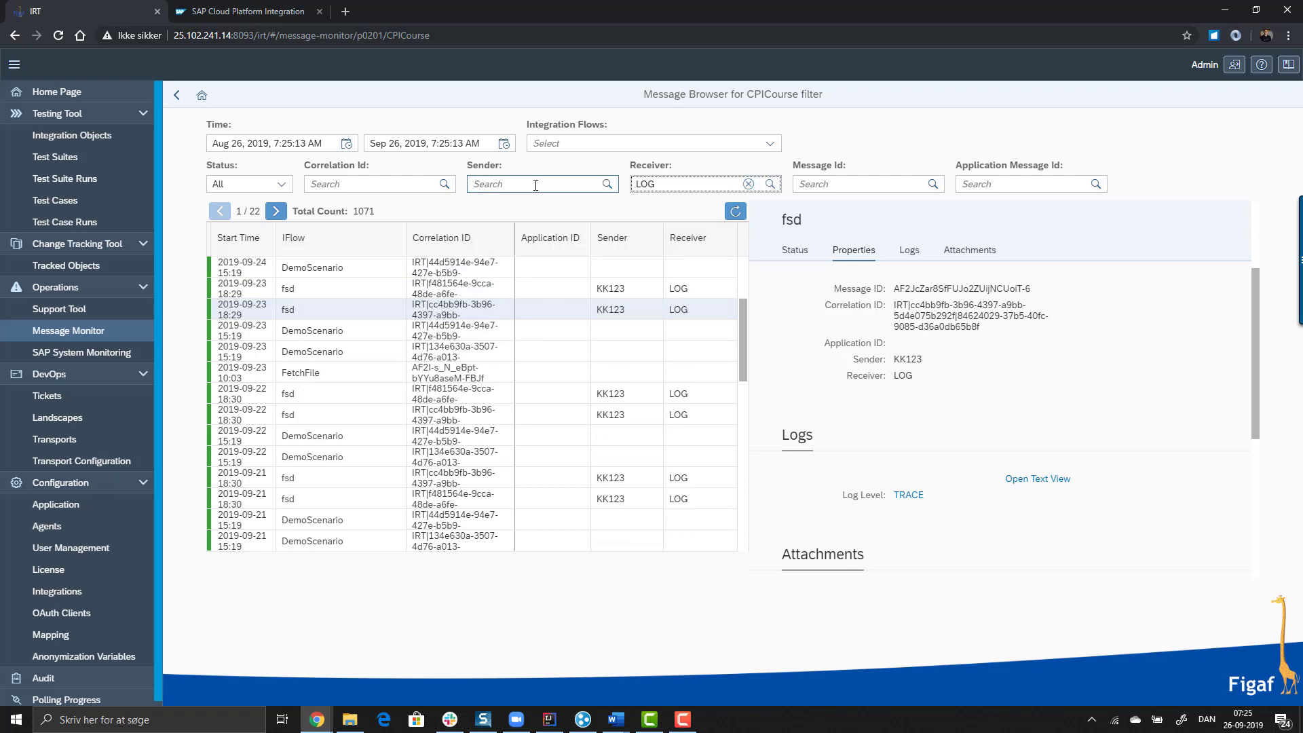
{"action": "key", "text": "Return"}
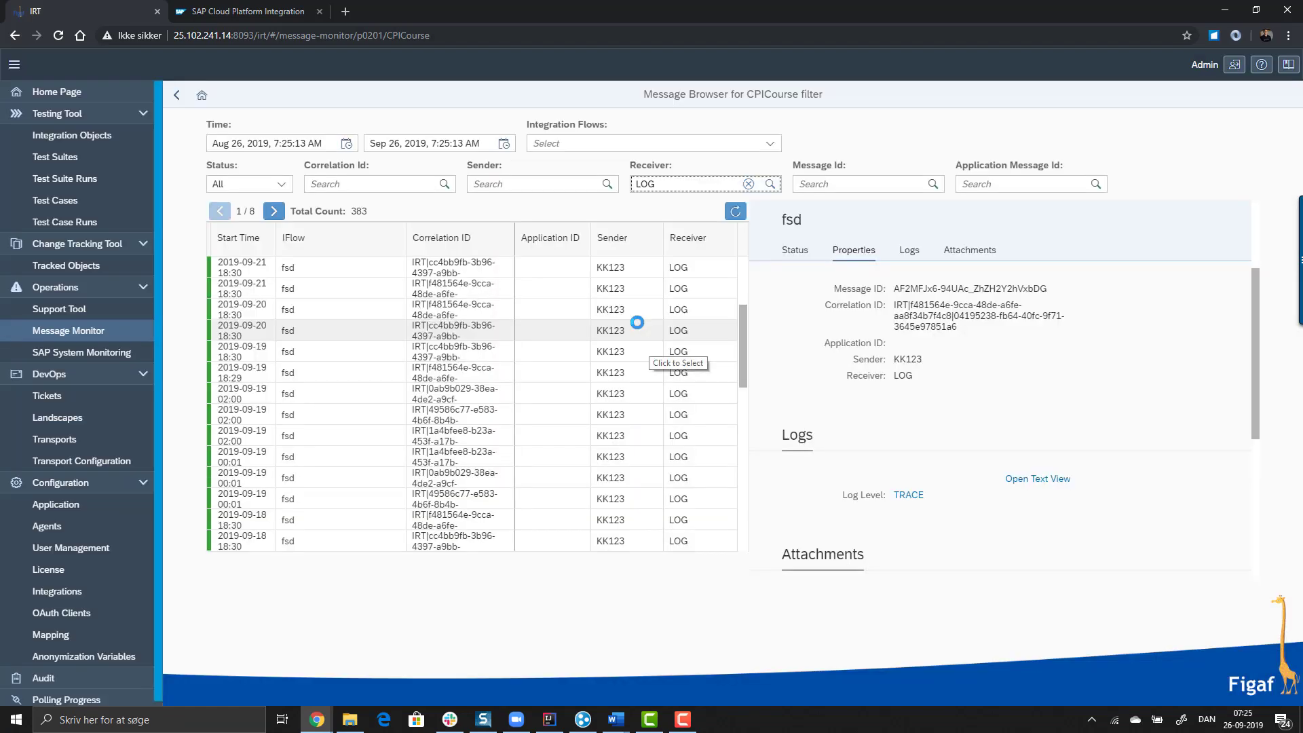
{"action": "scroll", "coordinate": [636, 323], "scroll_direction": "down", "scroll_amount": 5}
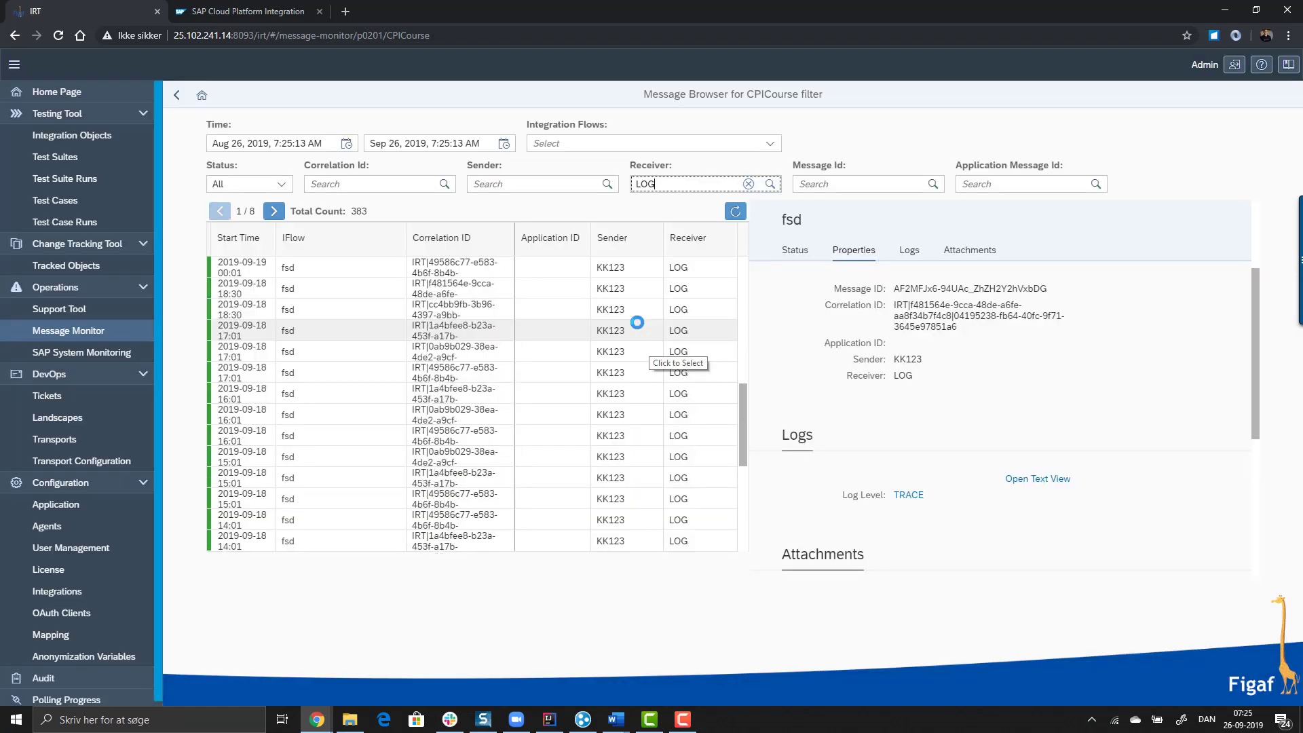
{"action": "left_click", "coordinate": [771, 143]}
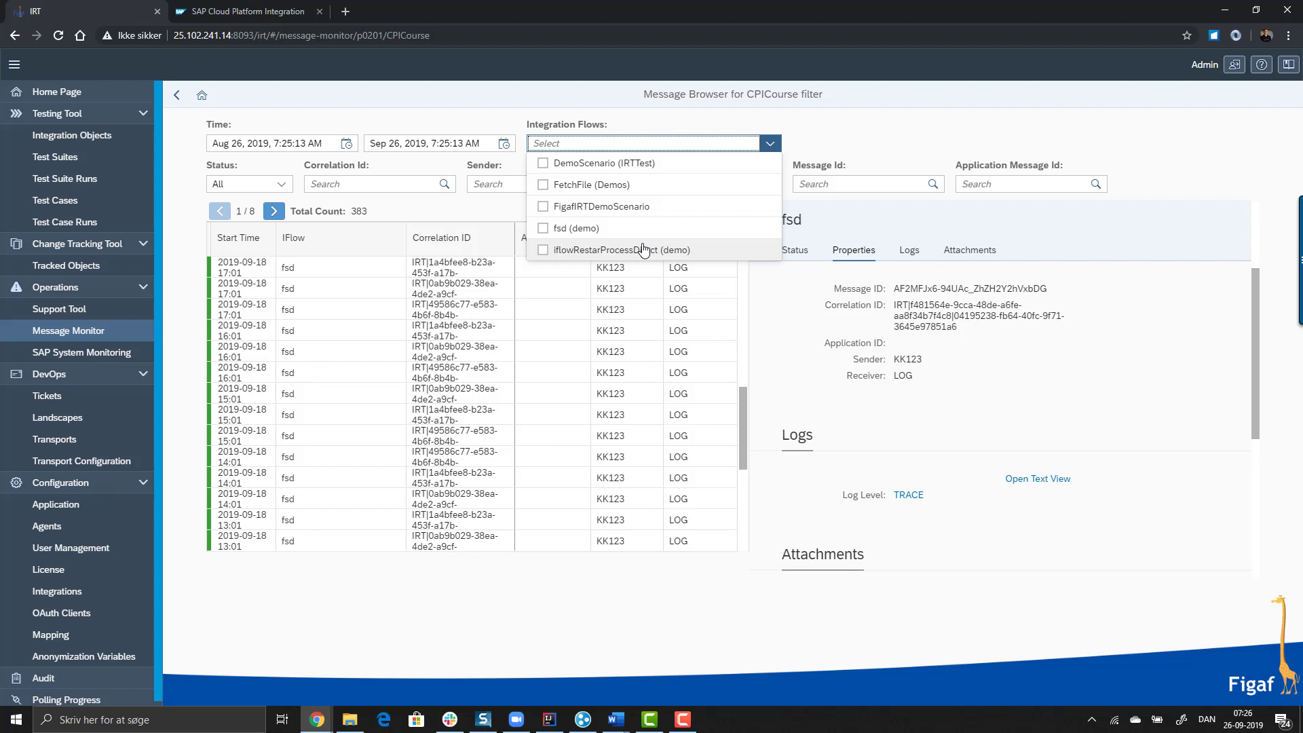
{"action": "left_click", "coordinate": [174, 98]}
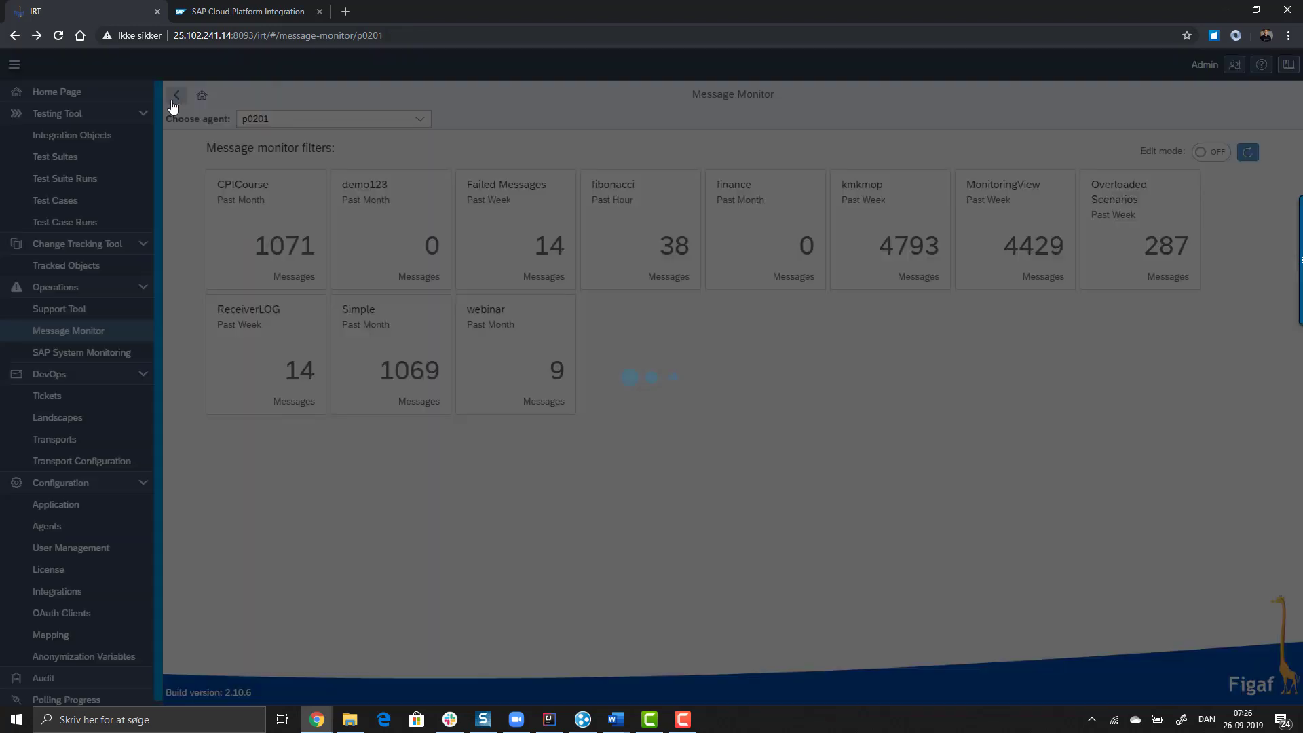